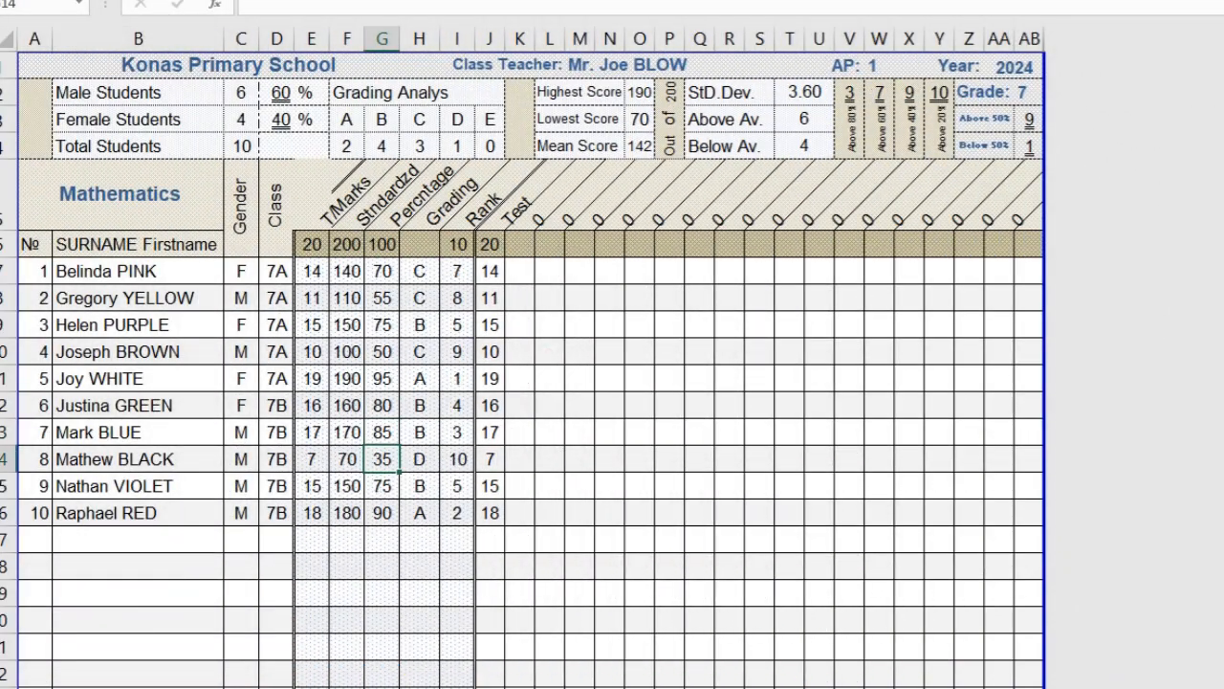
Look through the subject summary sheets from Mathematics to Social Science.
key("ctrl+Page_Down")
key("ctrl+Page_Down")
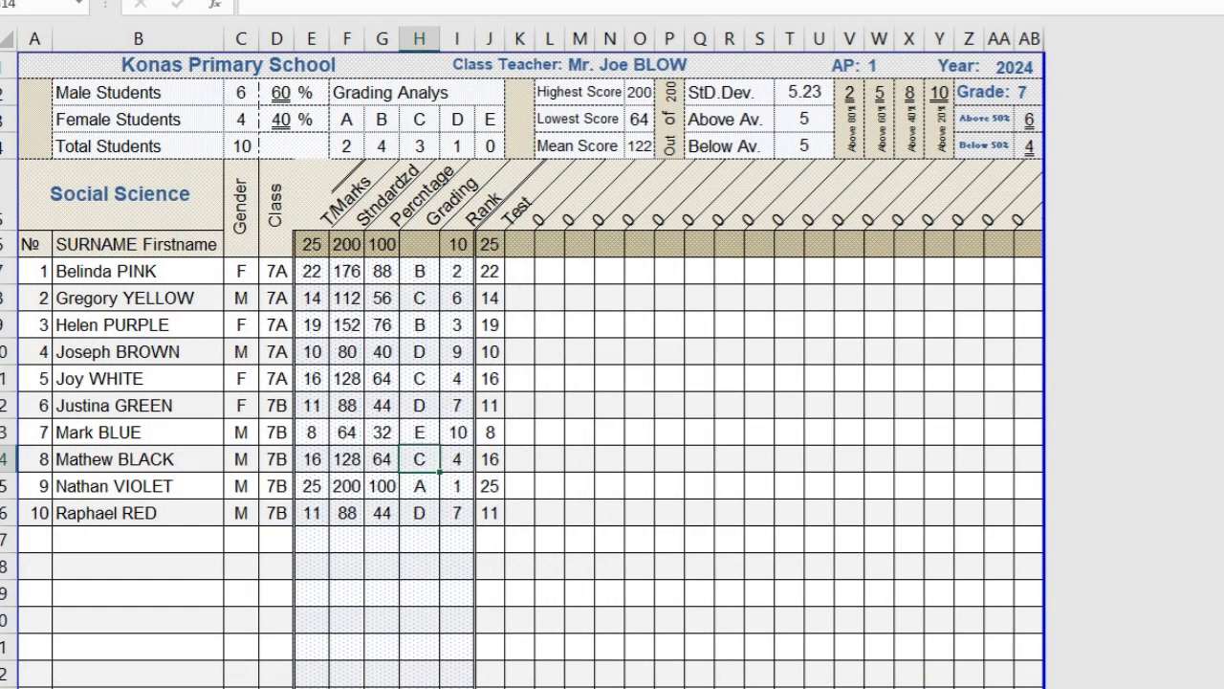
key("ctrl+Page_Down")
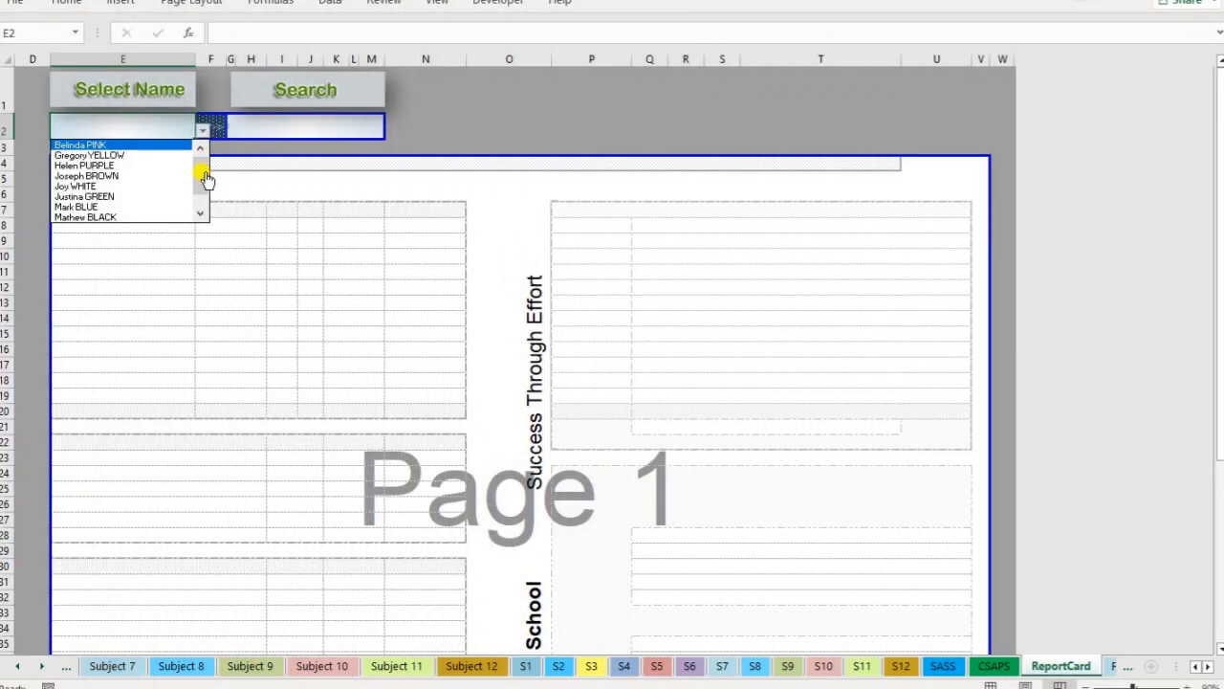
Display the report card of the last student in the report card sheet's name list.
left_click_drag(197, 170, 200, 194)
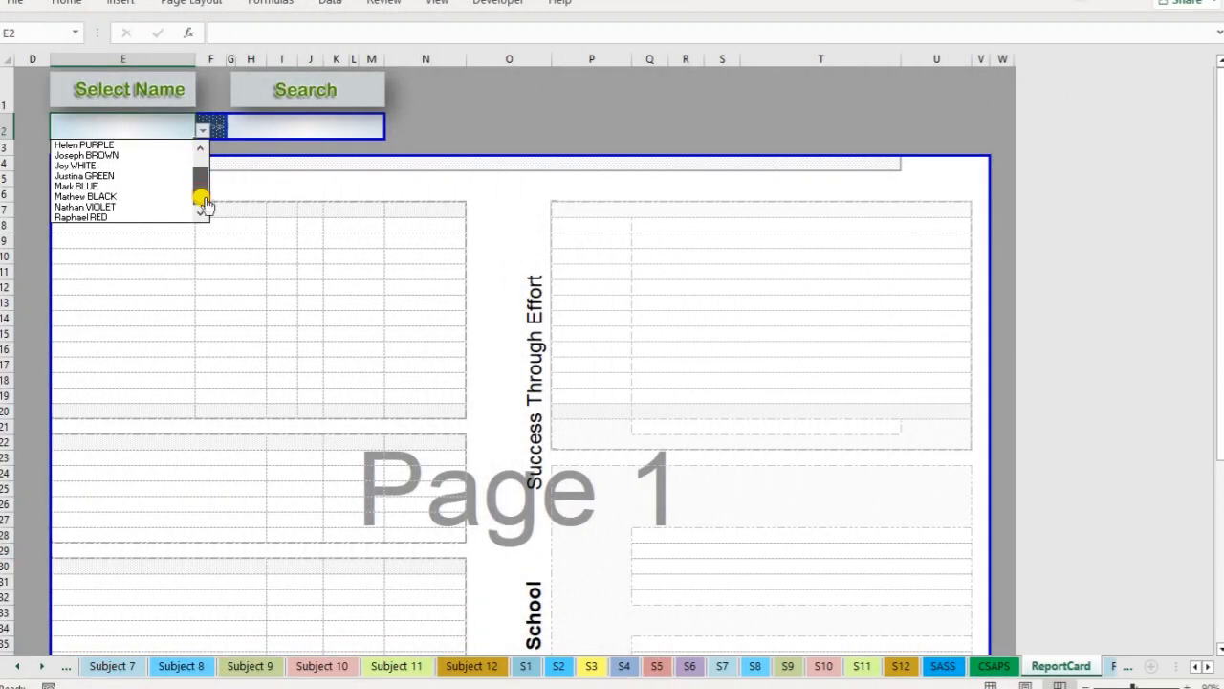
left_click(113, 218)
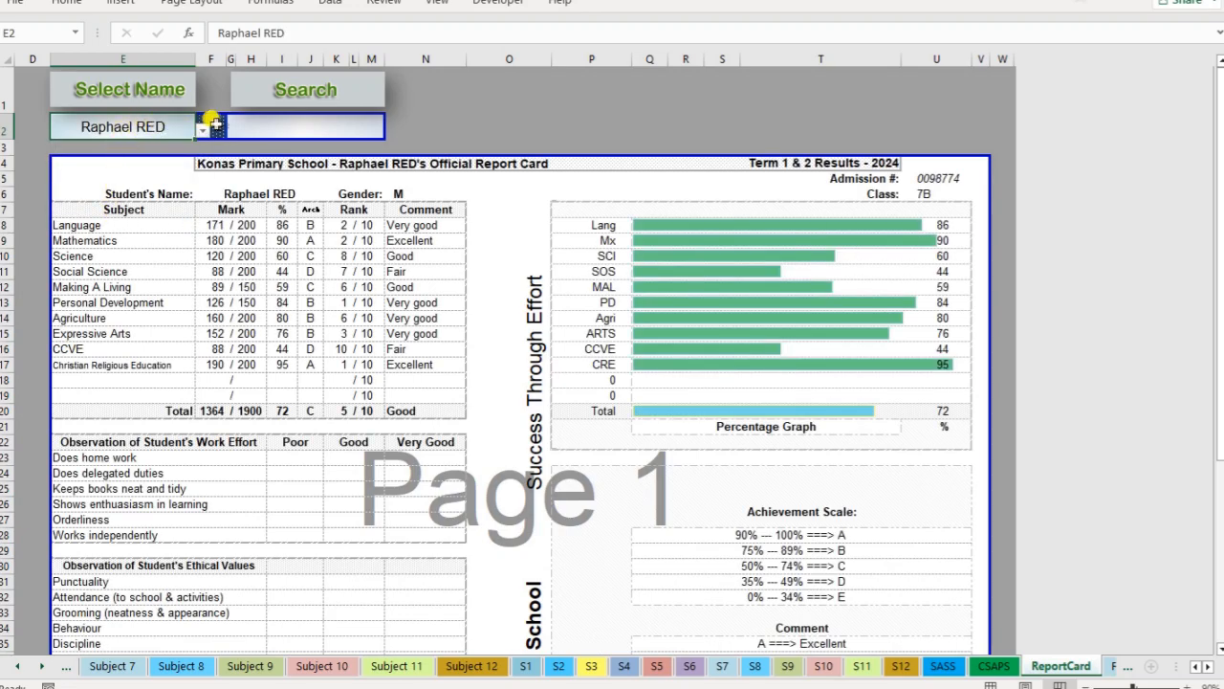
left_click(202, 129)
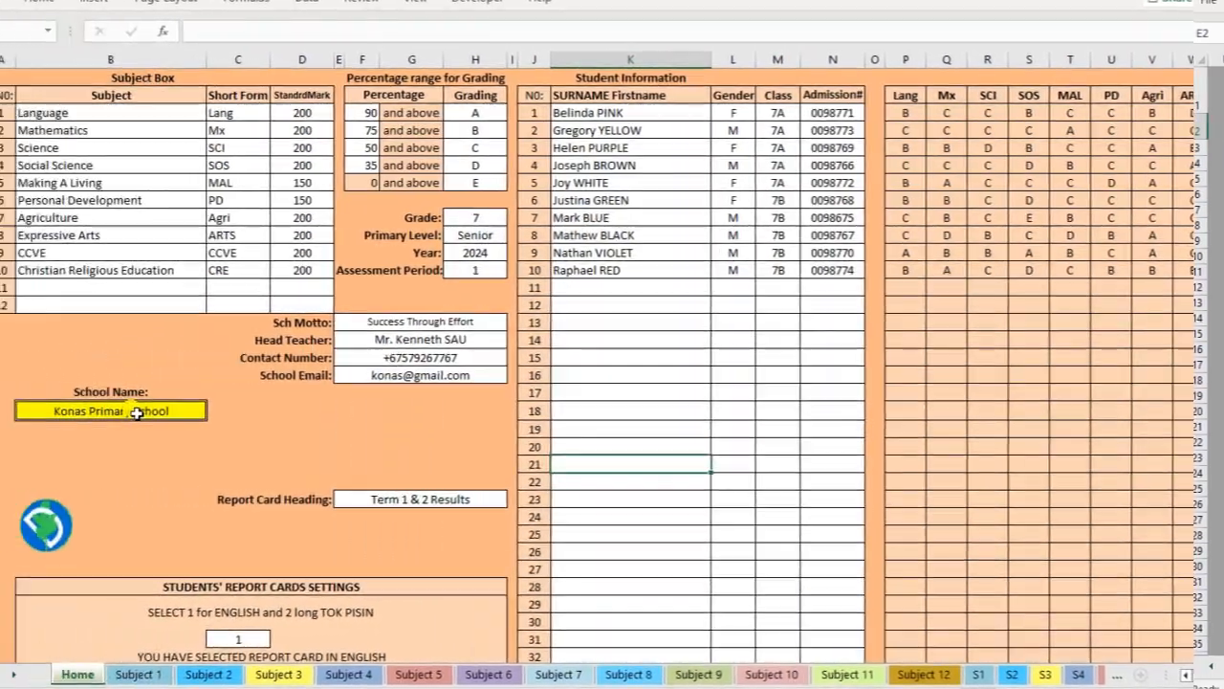
Examine the school name field and the twelve-row subject list in the Home sheet's subject box.
left_click(140, 412)
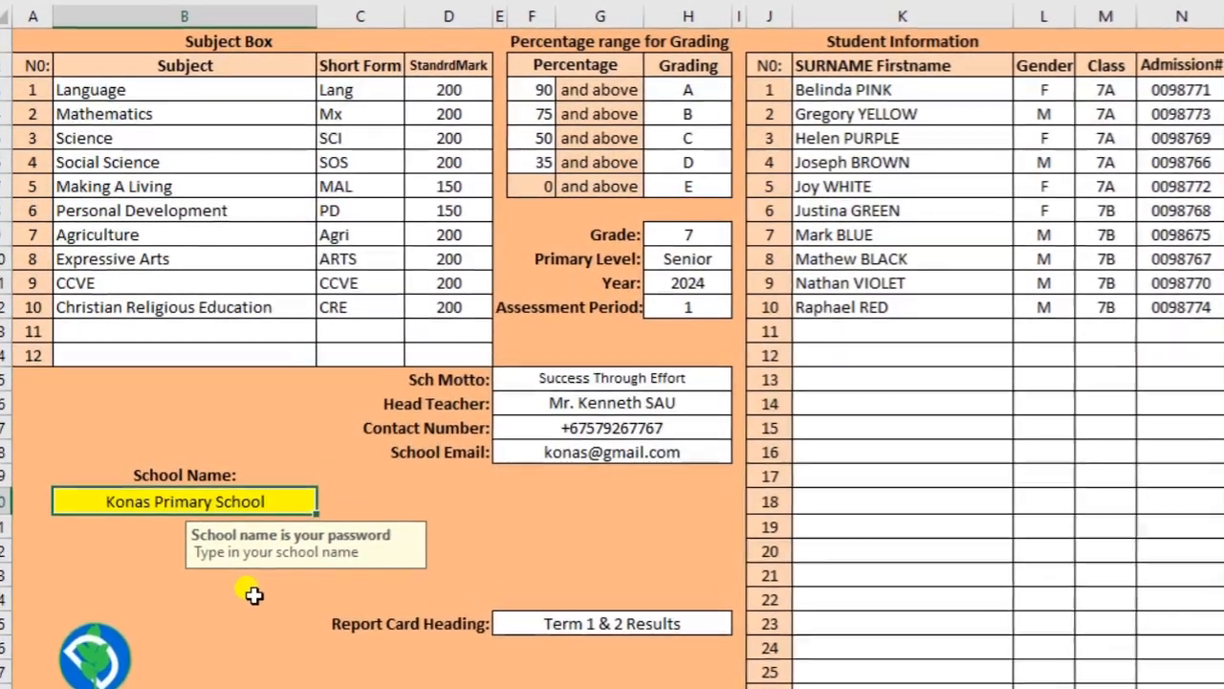
left_click_drag(172, 86, 200, 361)
left_click(202, 363)
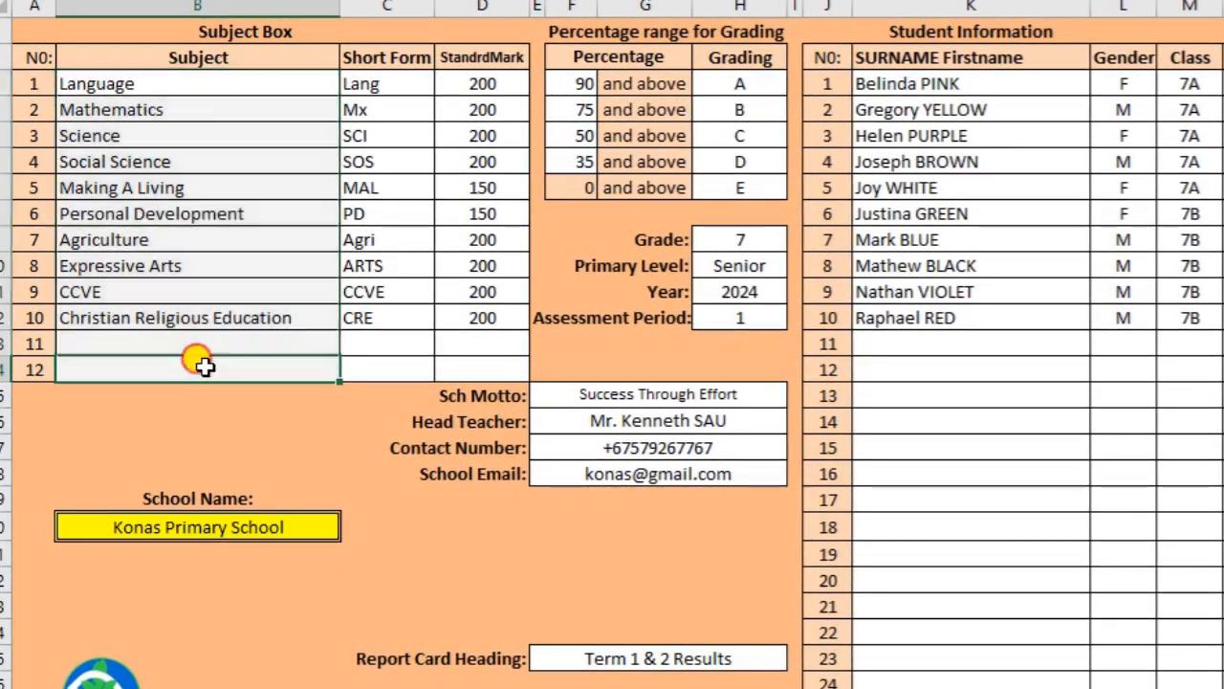
left_click_drag(167, 88, 196, 361)
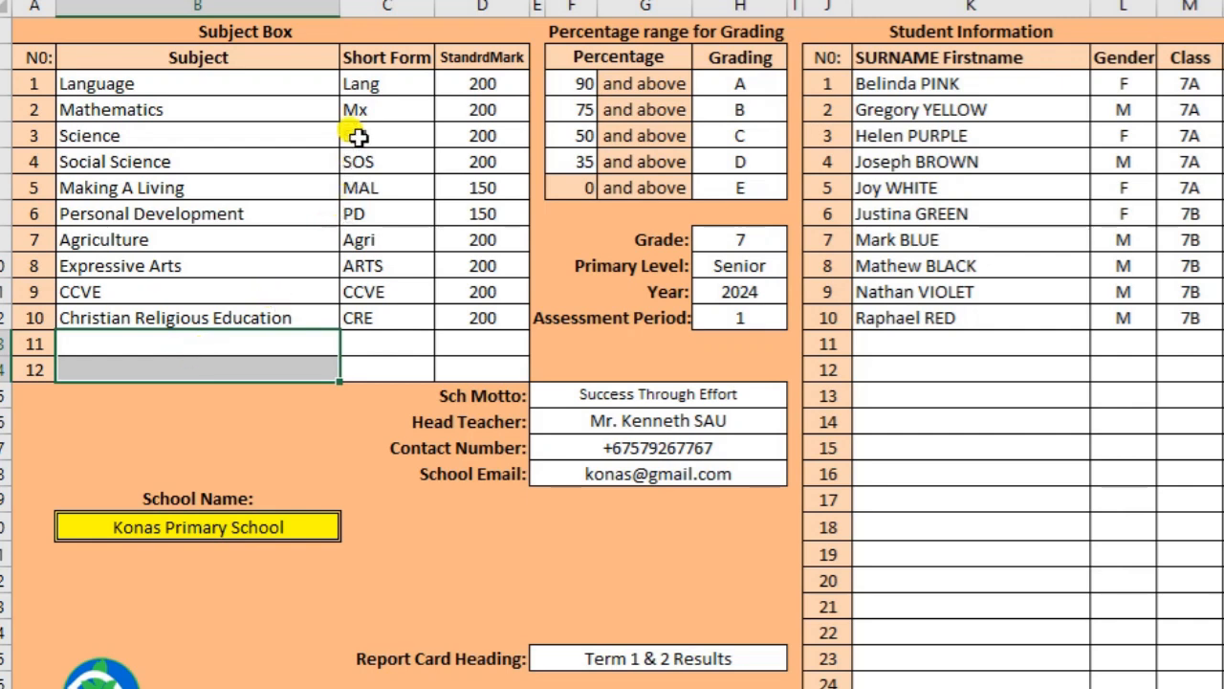
Examine the short forms and standard marks of the subjects in the subject box.
left_click_drag(363, 82, 382, 308)
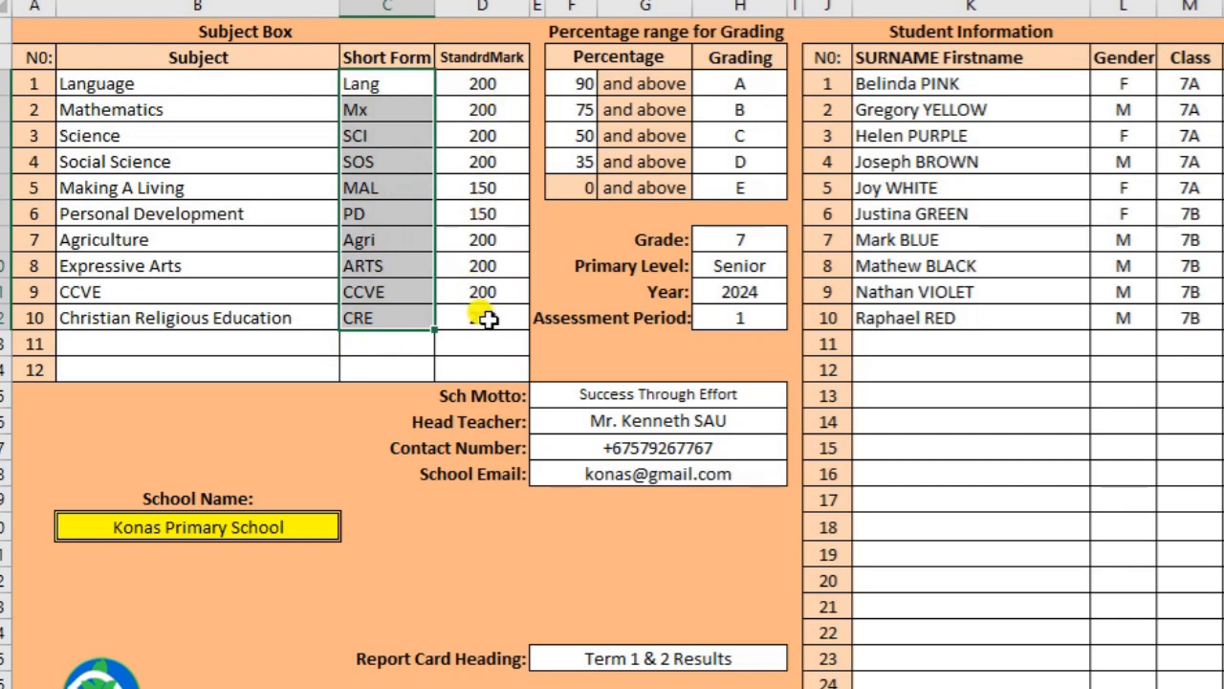
left_click_drag(483, 84, 483, 303)
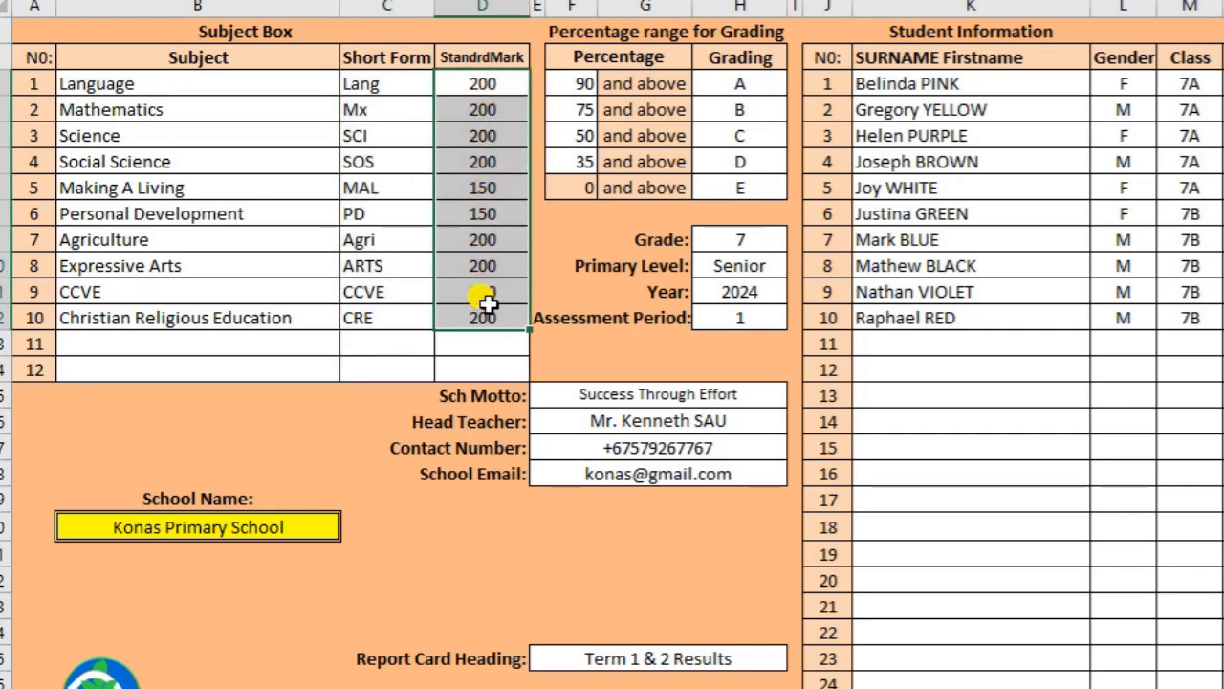
left_click(481, 314)
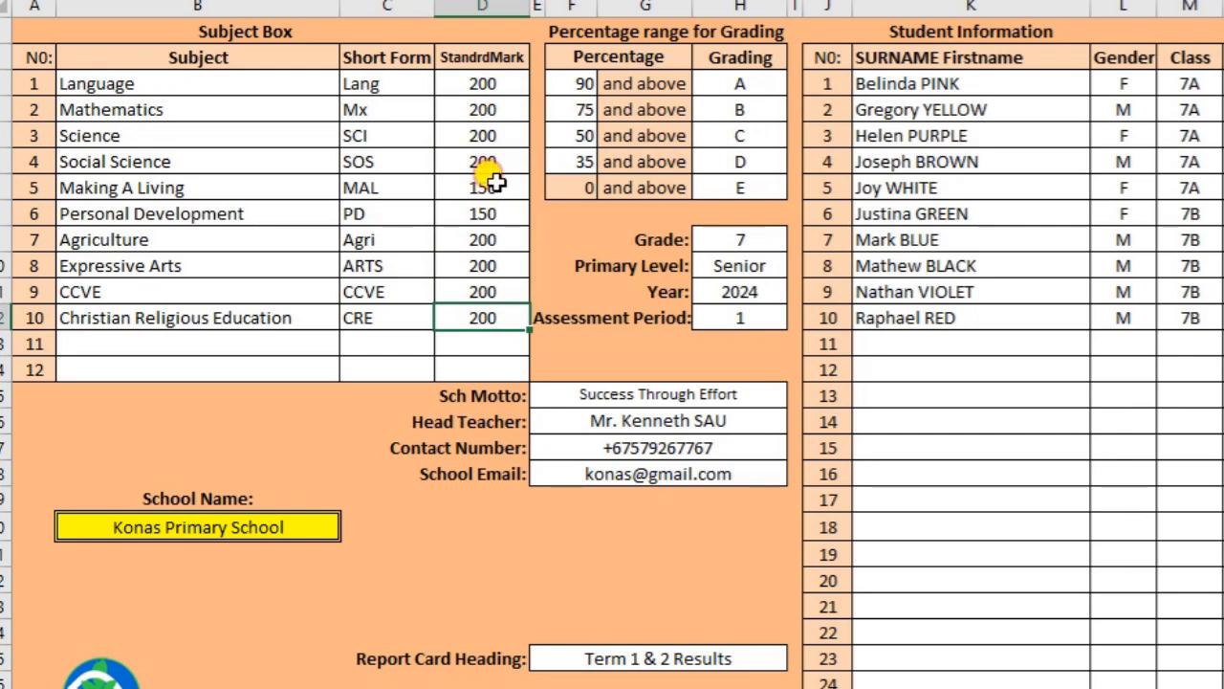
left_click_drag(491, 181, 495, 212)
left_click(495, 235)
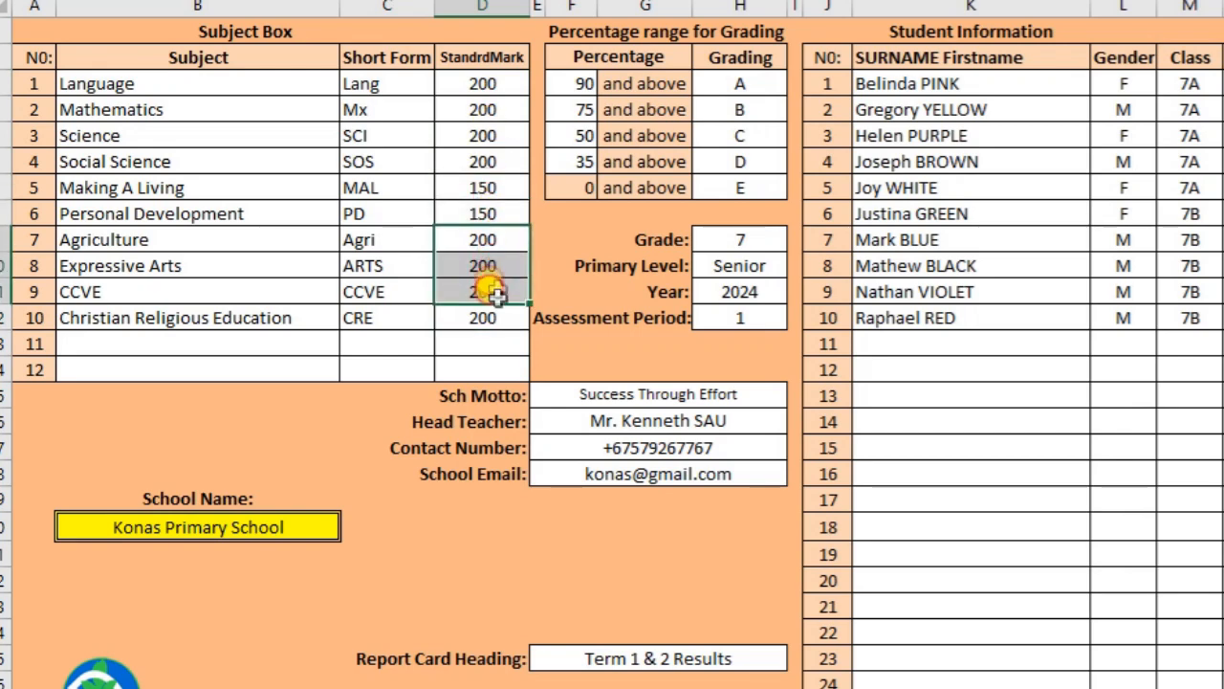
Check the "50 and above" grading range with its grade and the primary level setting.
left_click(572, 134)
left_click(749, 132)
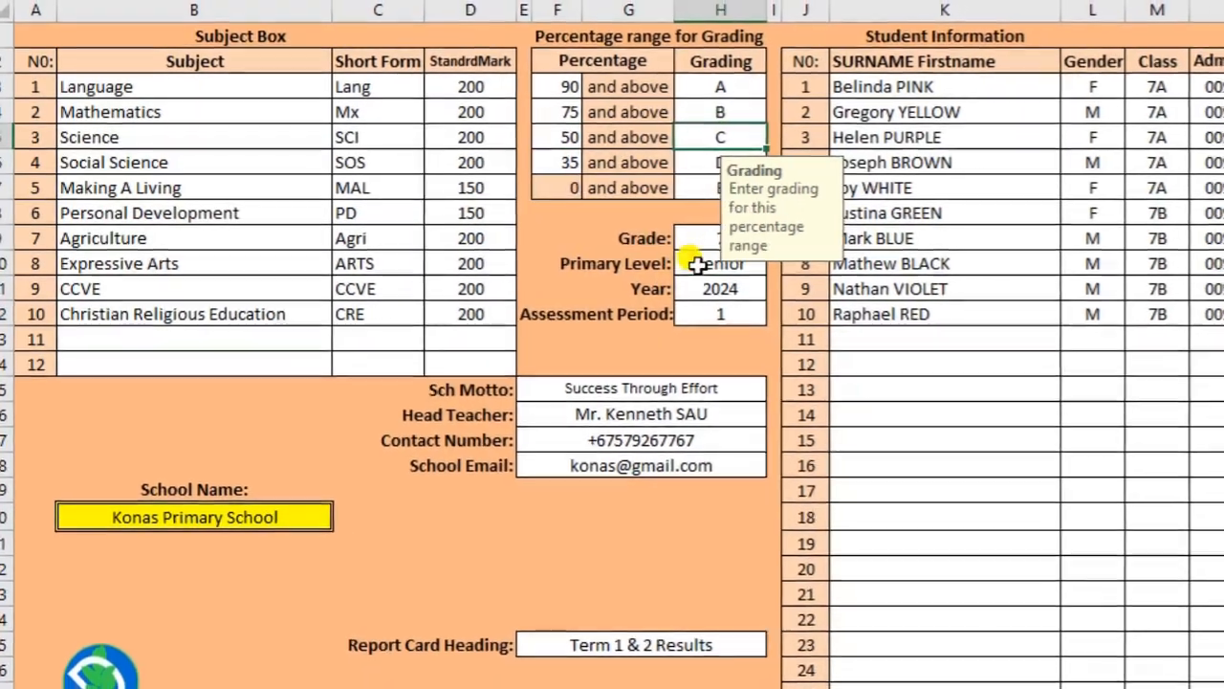
left_click(728, 266)
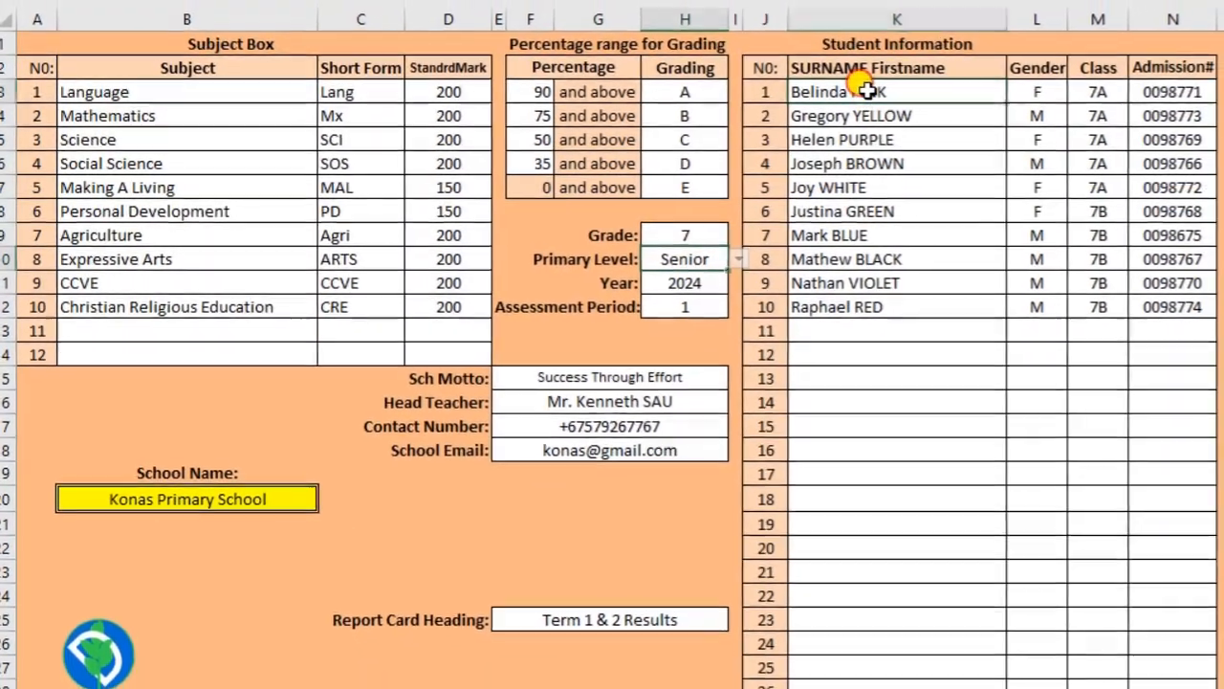
Examine the student information list with genders, classes and admission numbers, including its empty lower rows.
left_click_drag(866, 90, 1083, 320)
left_click_drag(997, 308, 1053, 316)
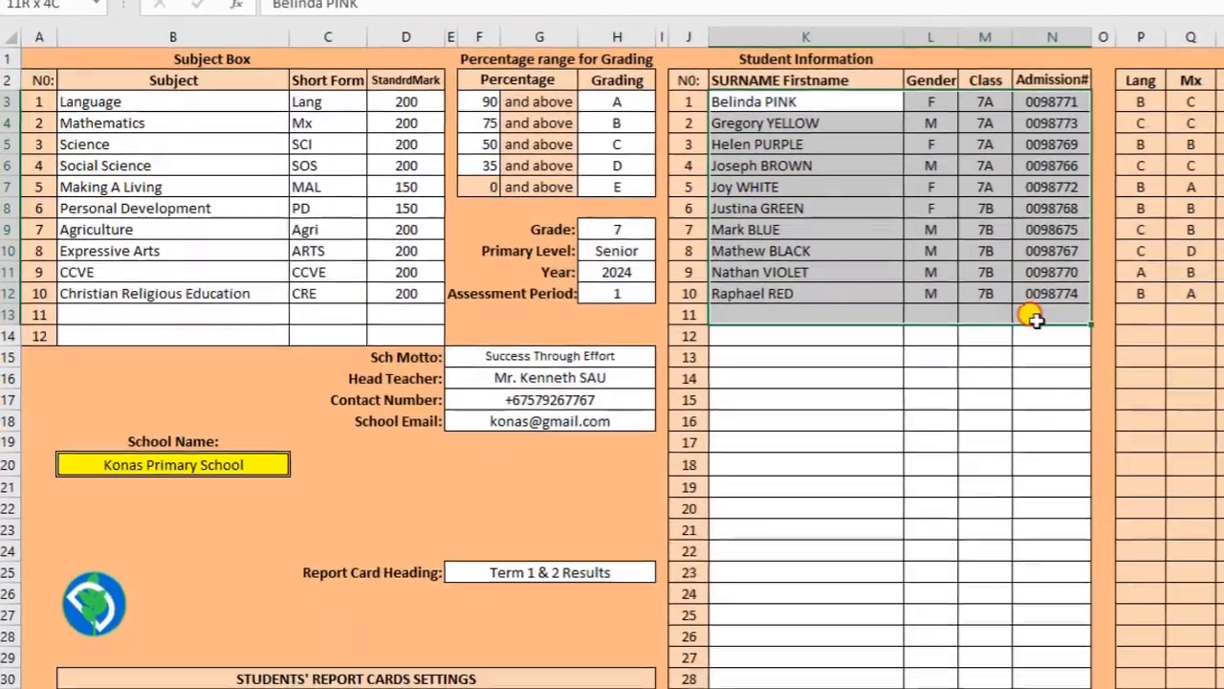
scroll(840, 427, "down", 4)
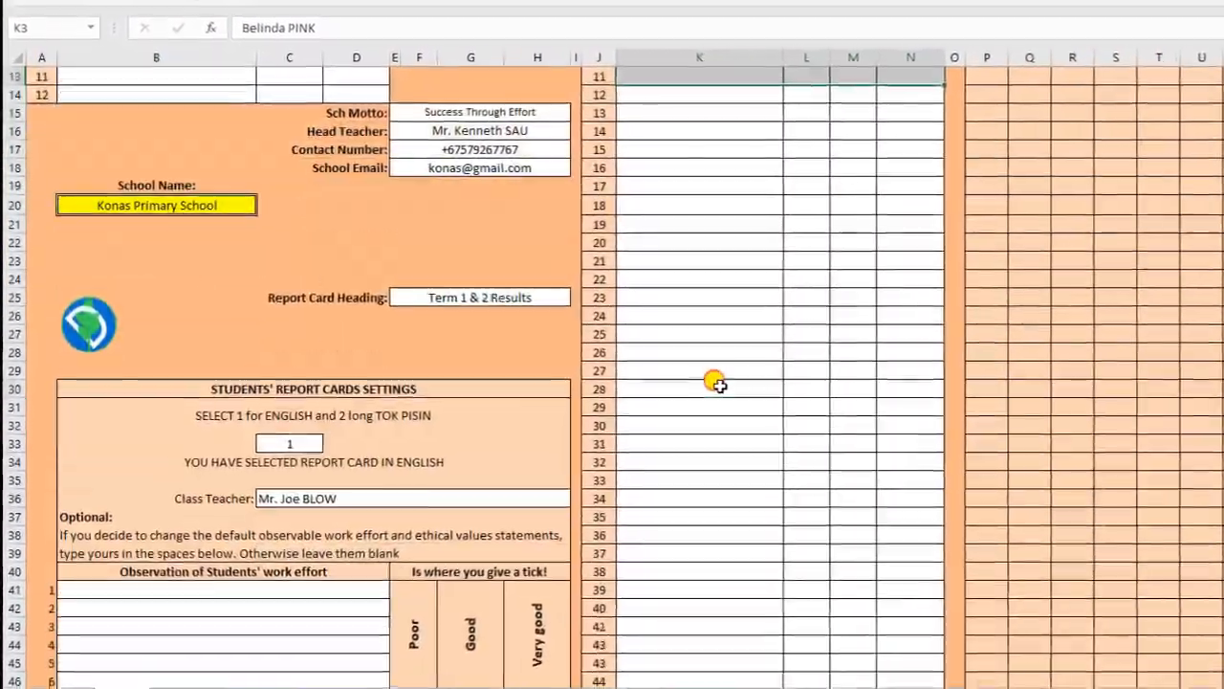
left_click(703, 381)
scroll(703, 380, "up", 4)
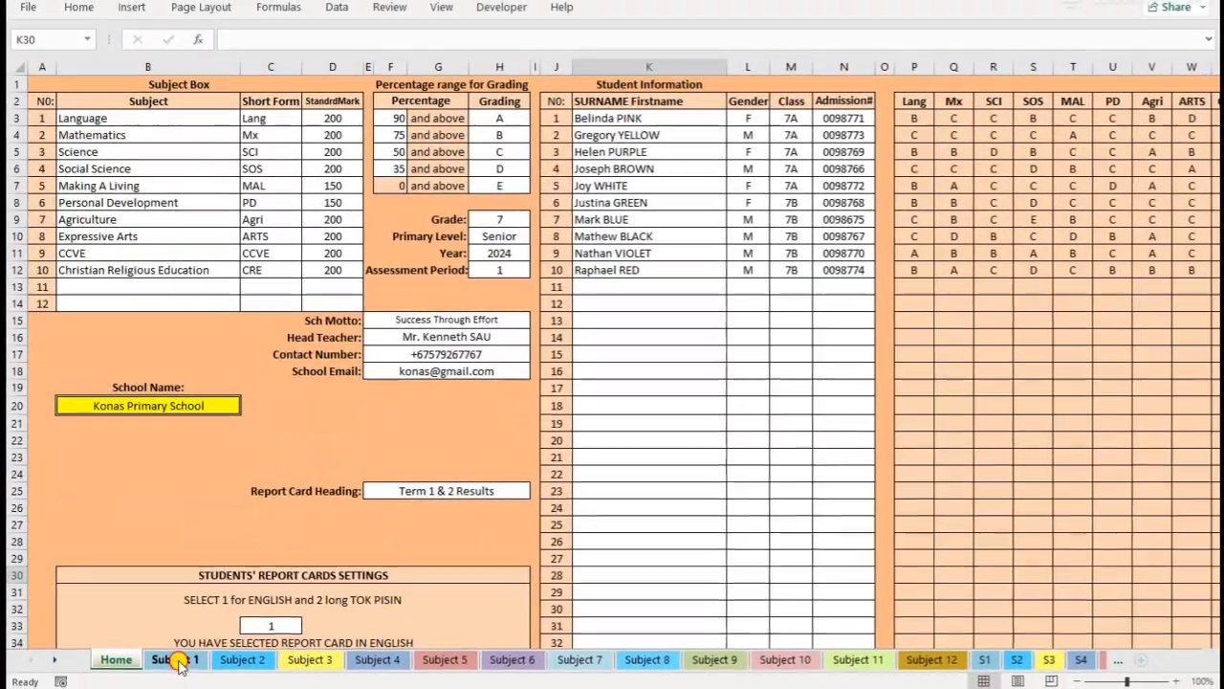
Examine the Subject 1 mark sheet and its "a" entry for an absent student in the second Test column.
left_click(175, 660)
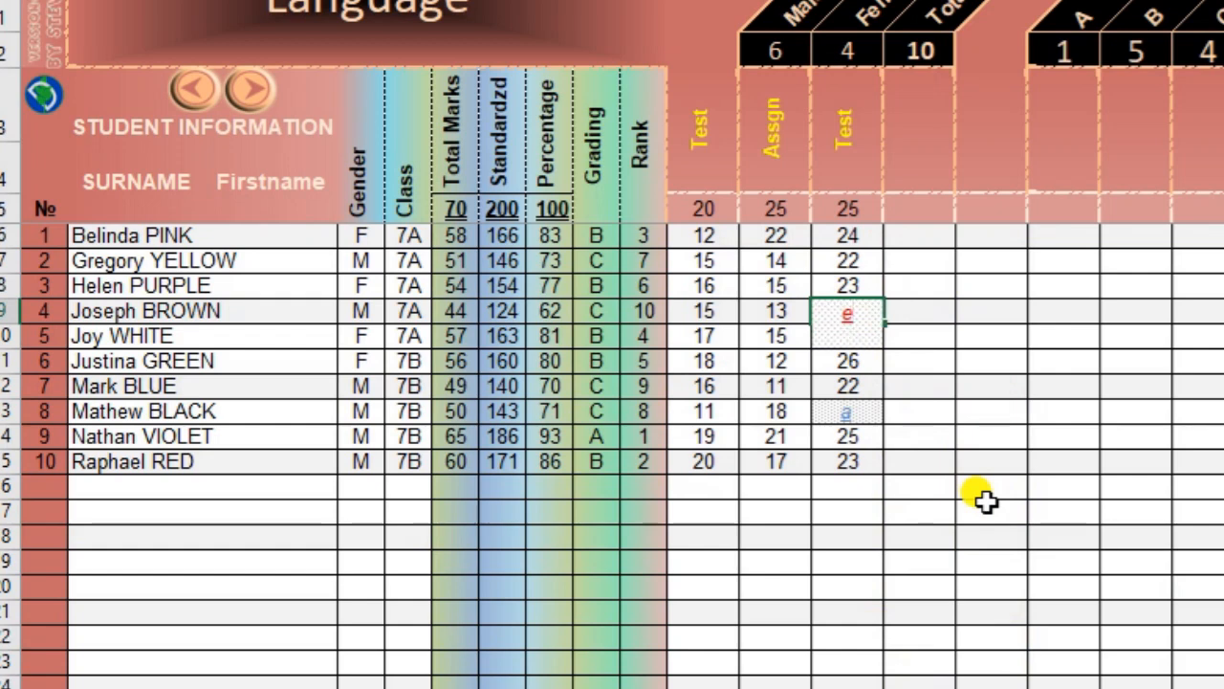
left_click(861, 407)
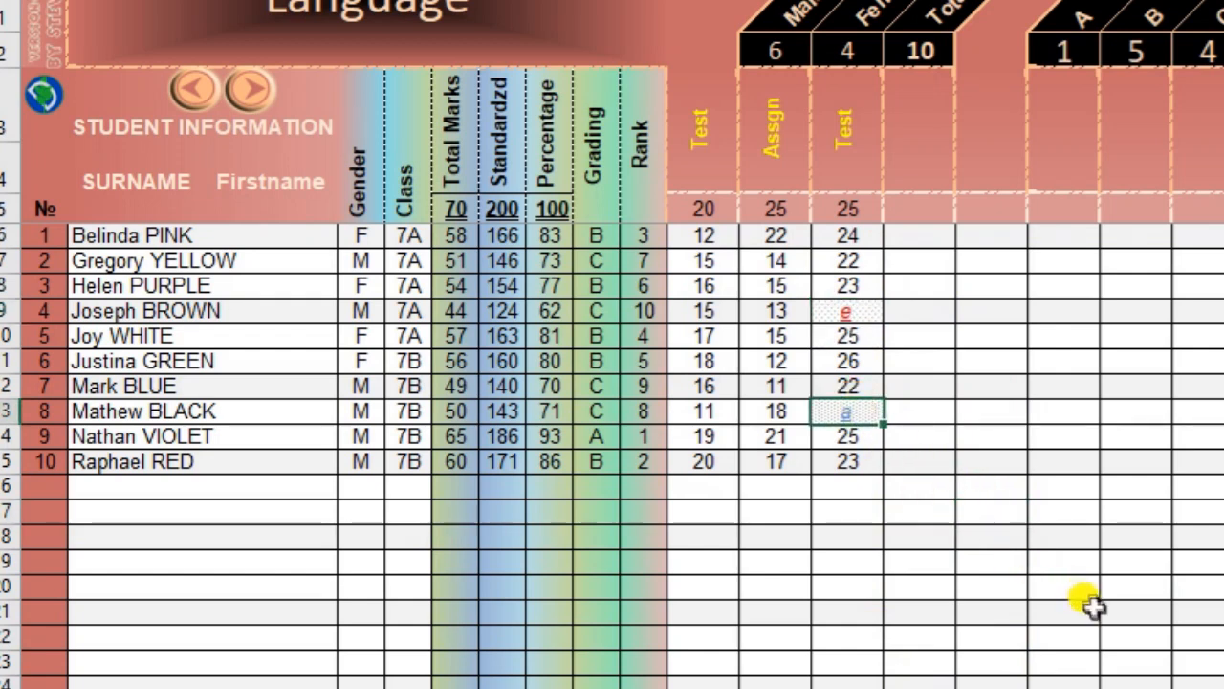
left_click(987, 587)
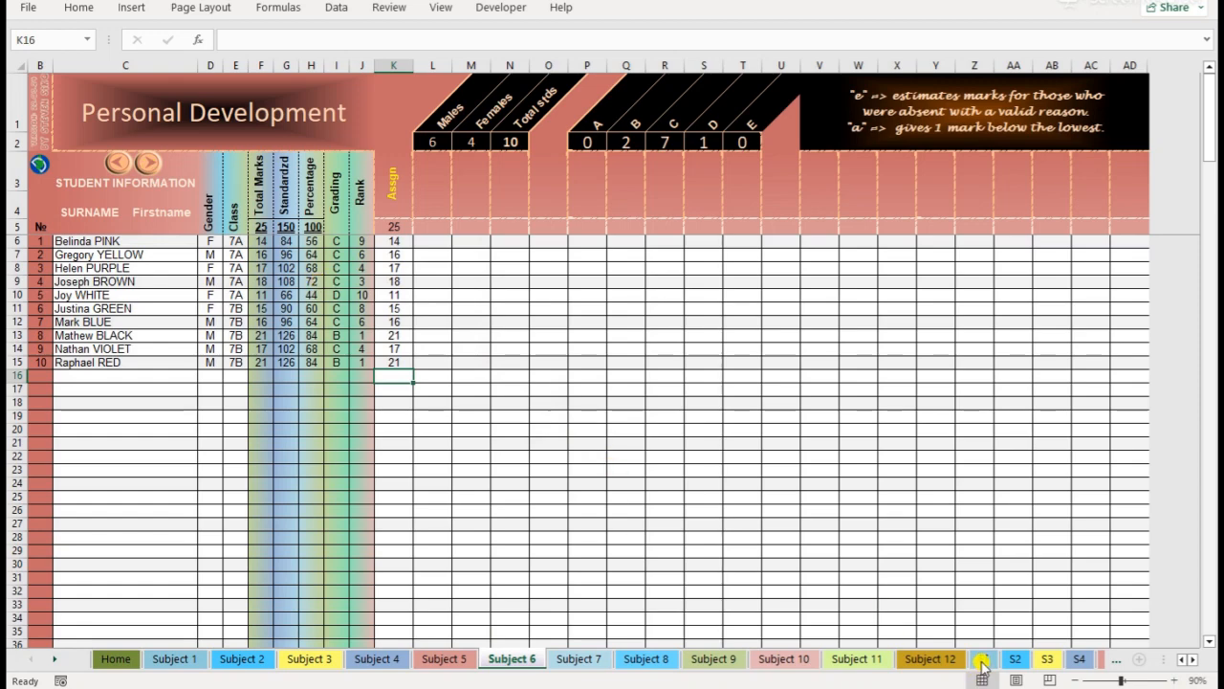
Look through the subject summary sheets S1 to S4 and the overall records on CSAPS and SASS.
left_click(983, 659)
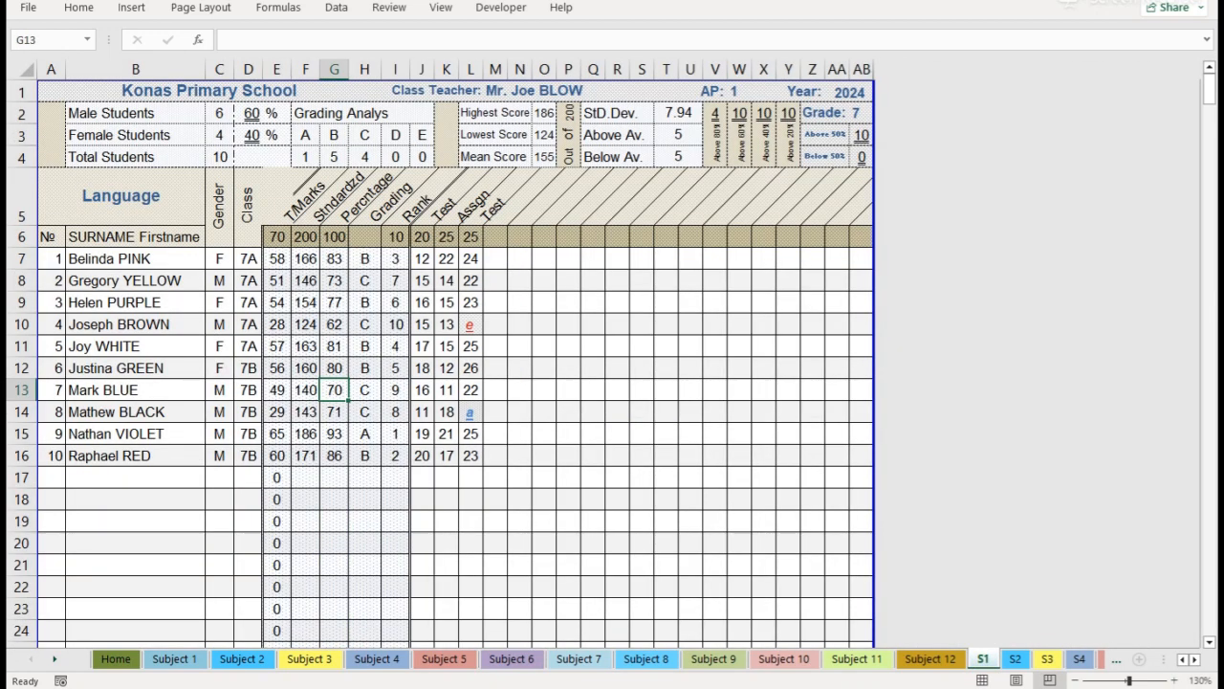
left_click(54, 660)
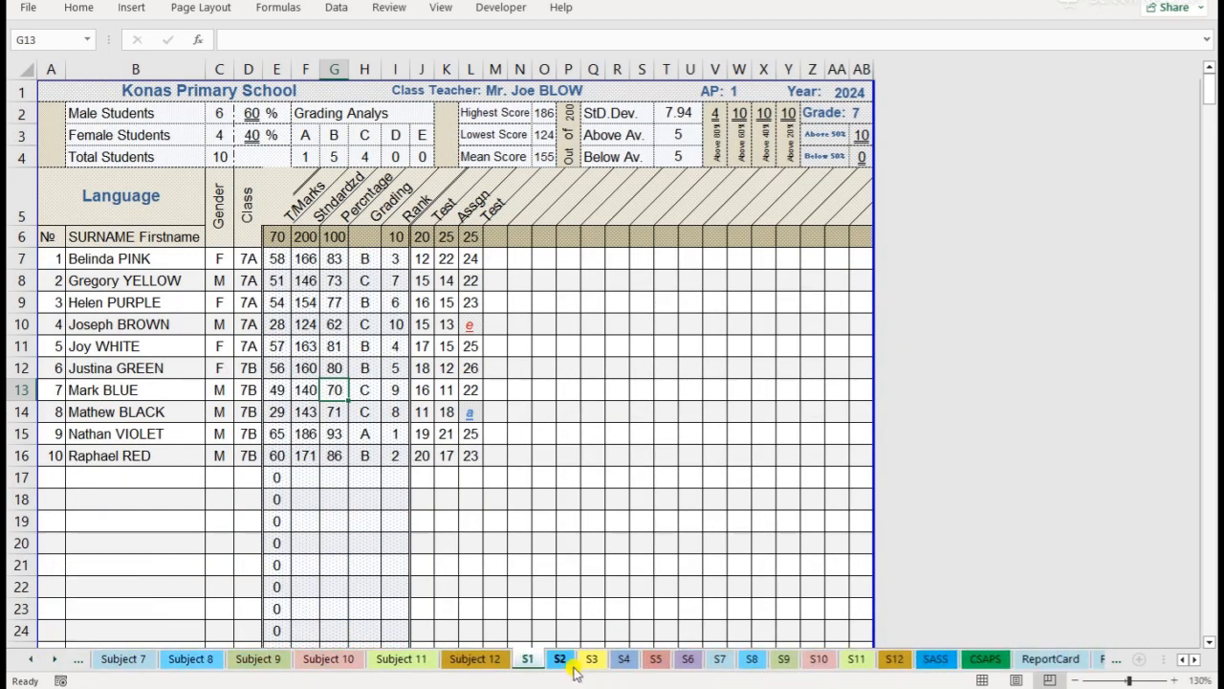
left_click(562, 660)
left_click(592, 659)
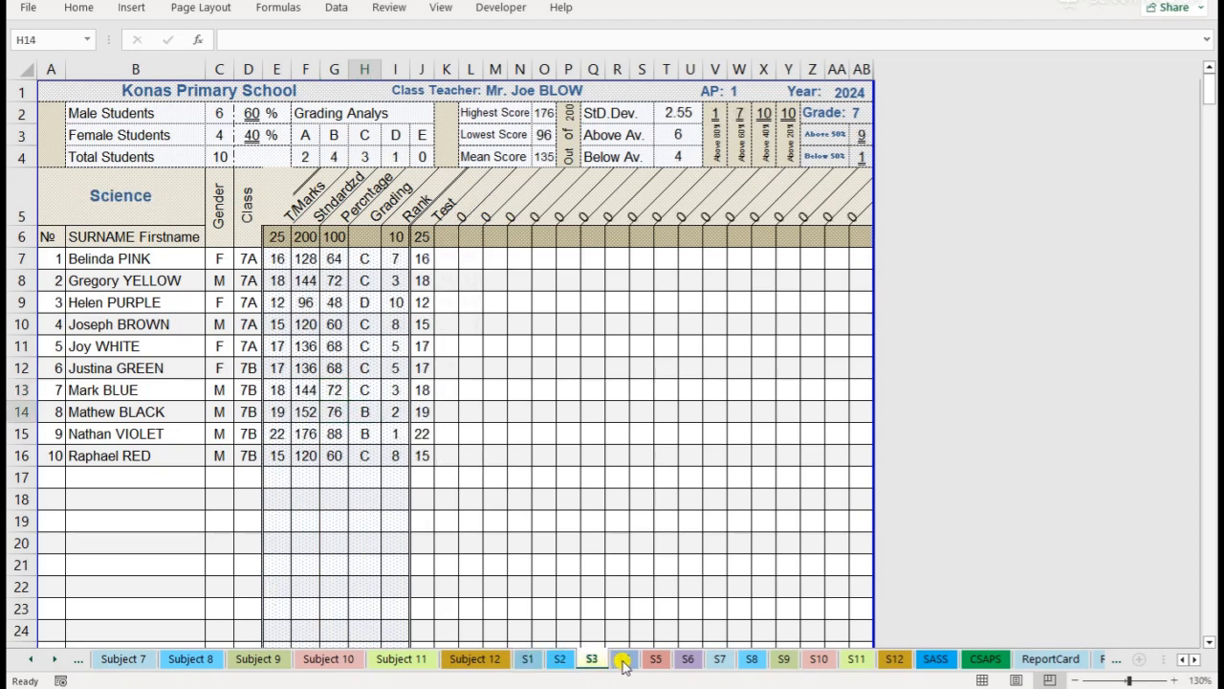
left_click(624, 659)
left_click(981, 659)
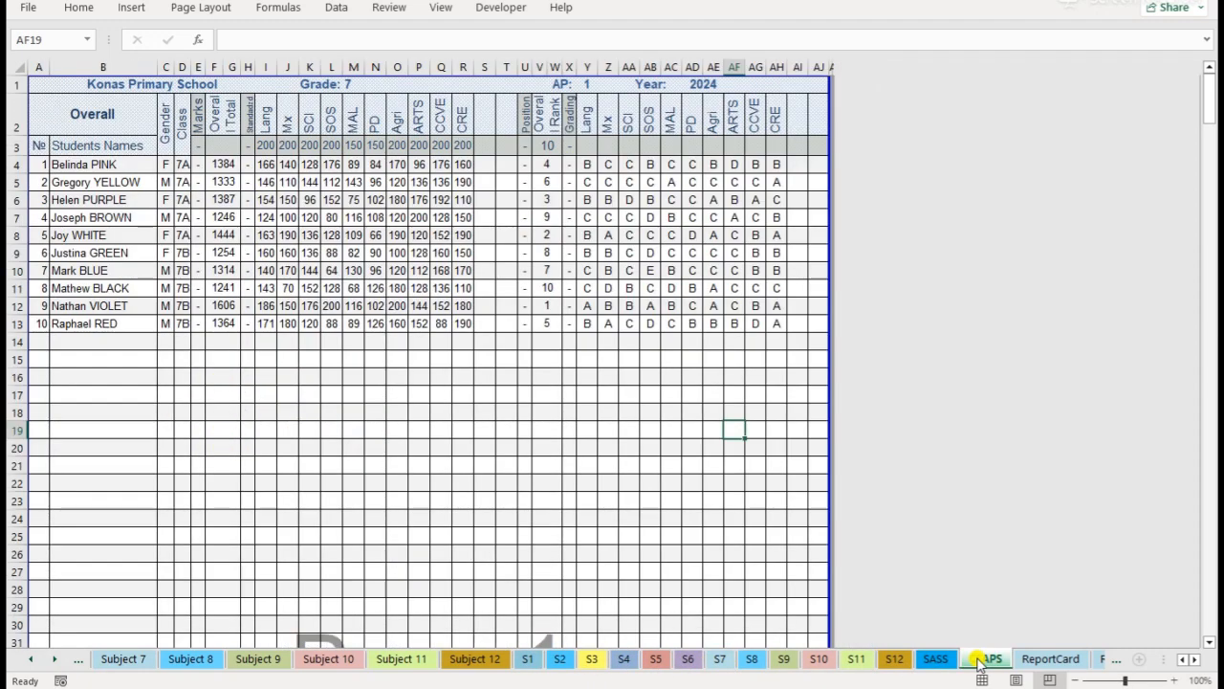
left_click(936, 660)
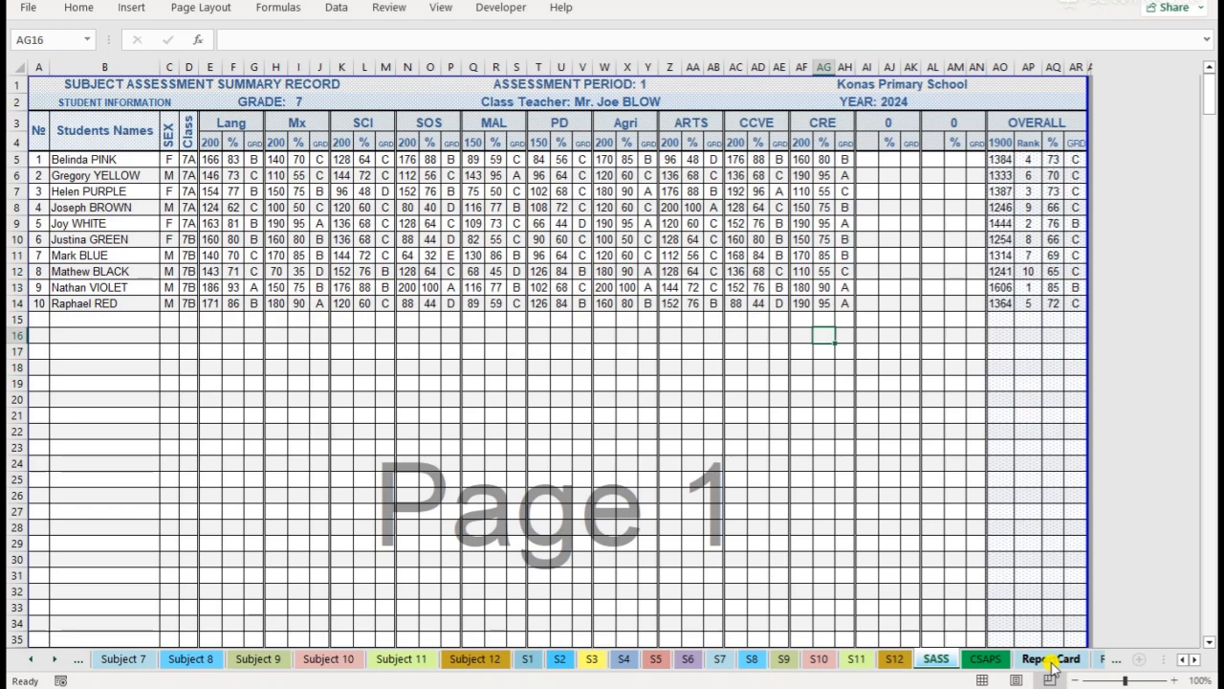
On the ReportCard sheet, display the report card of the last student in the name list, followed by the second-to-last student's.
left_click(1052, 660)
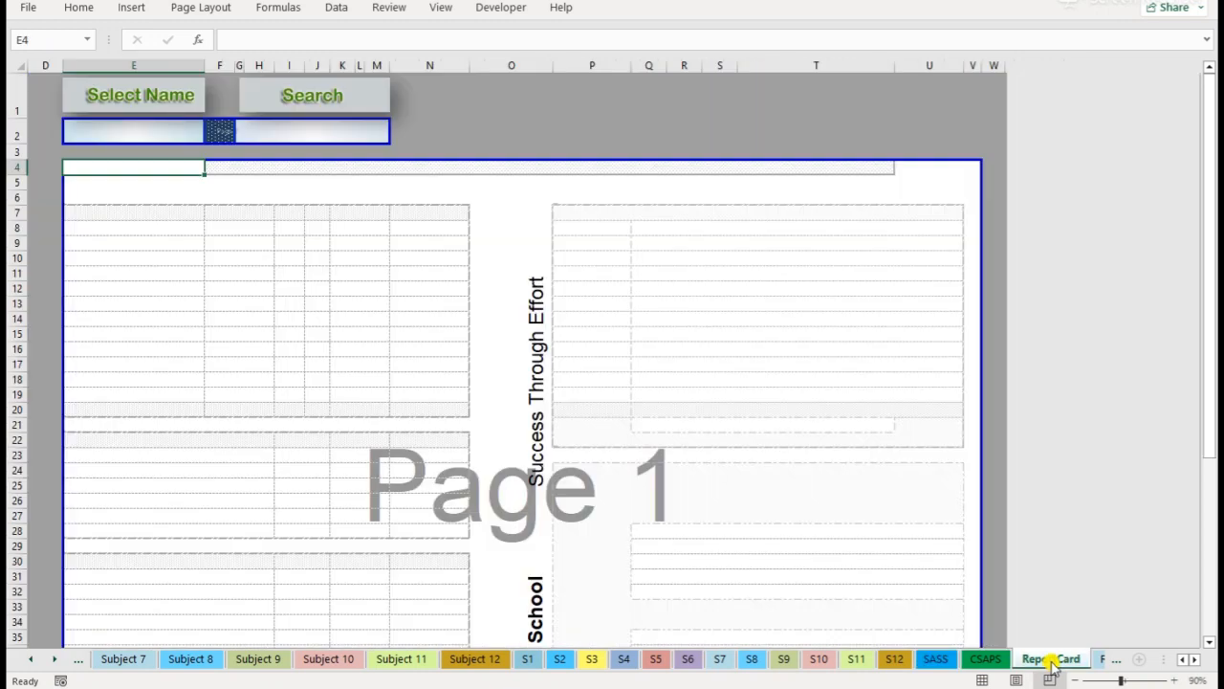
left_click(140, 133)
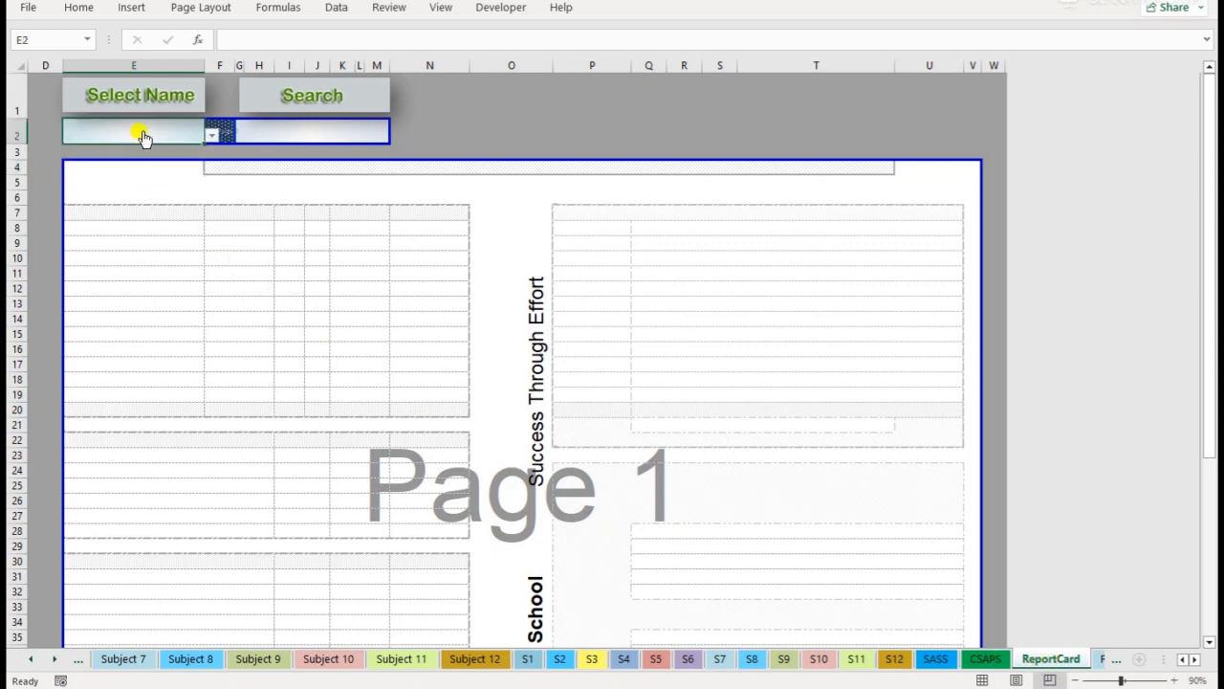
left_click(318, 132)
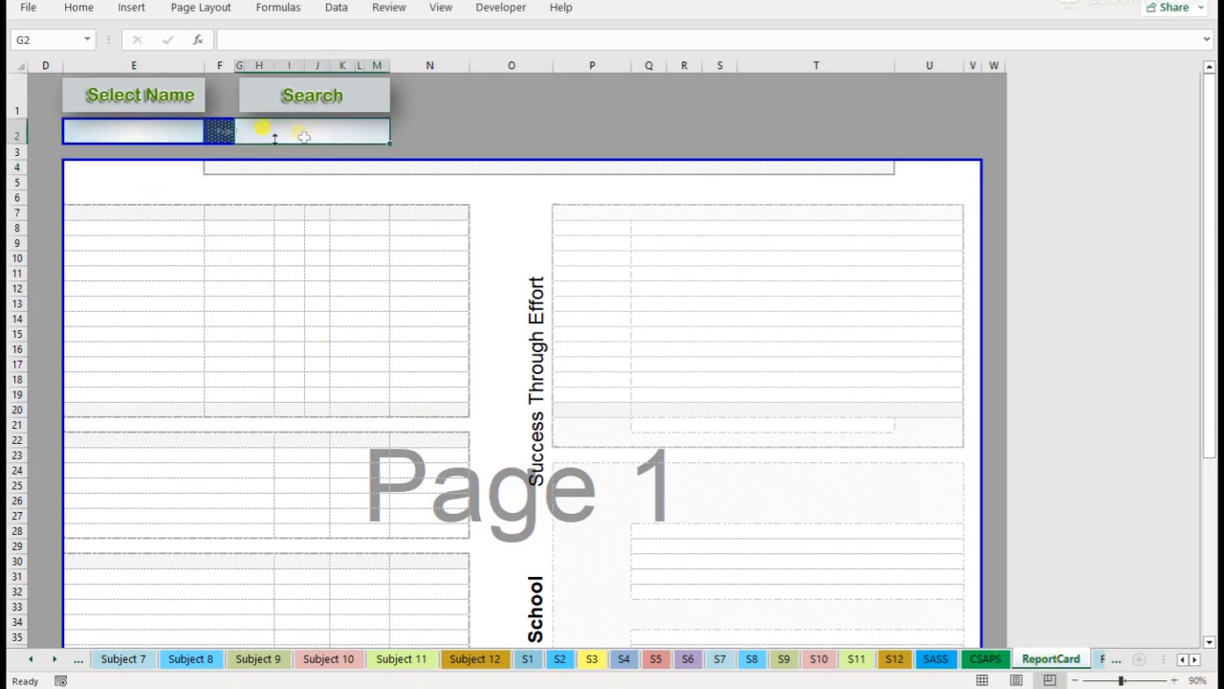
left_click(168, 134)
left_click(212, 137)
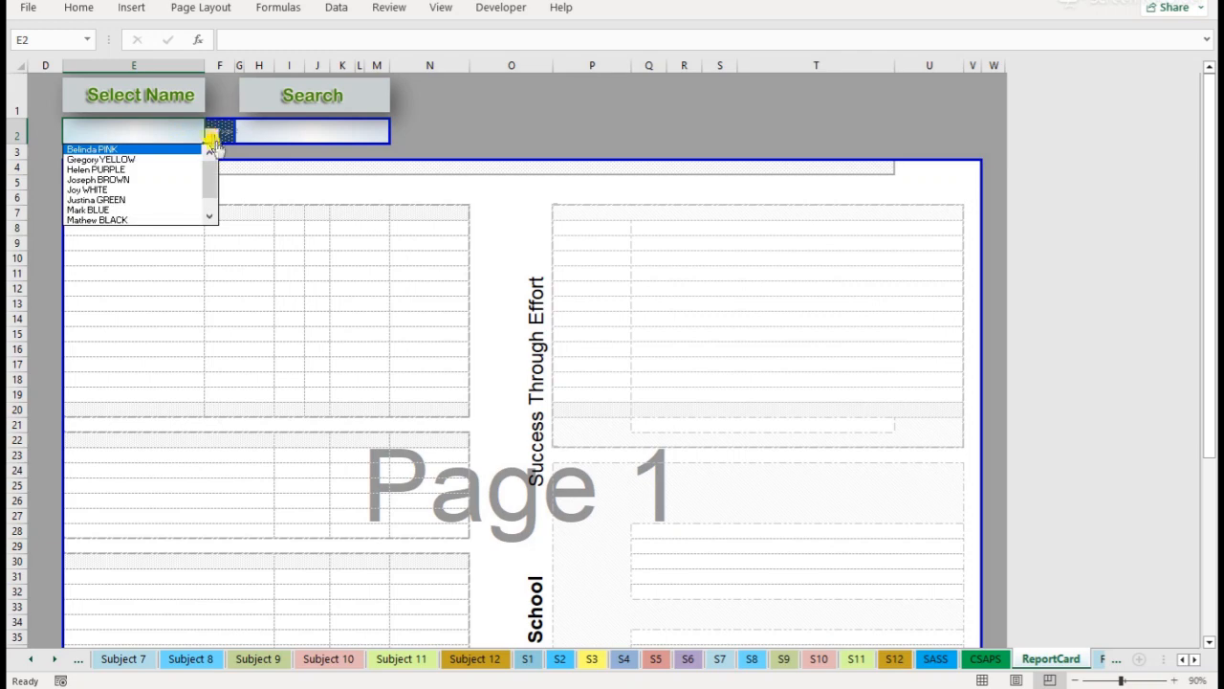
left_click_drag(211, 177, 211, 213)
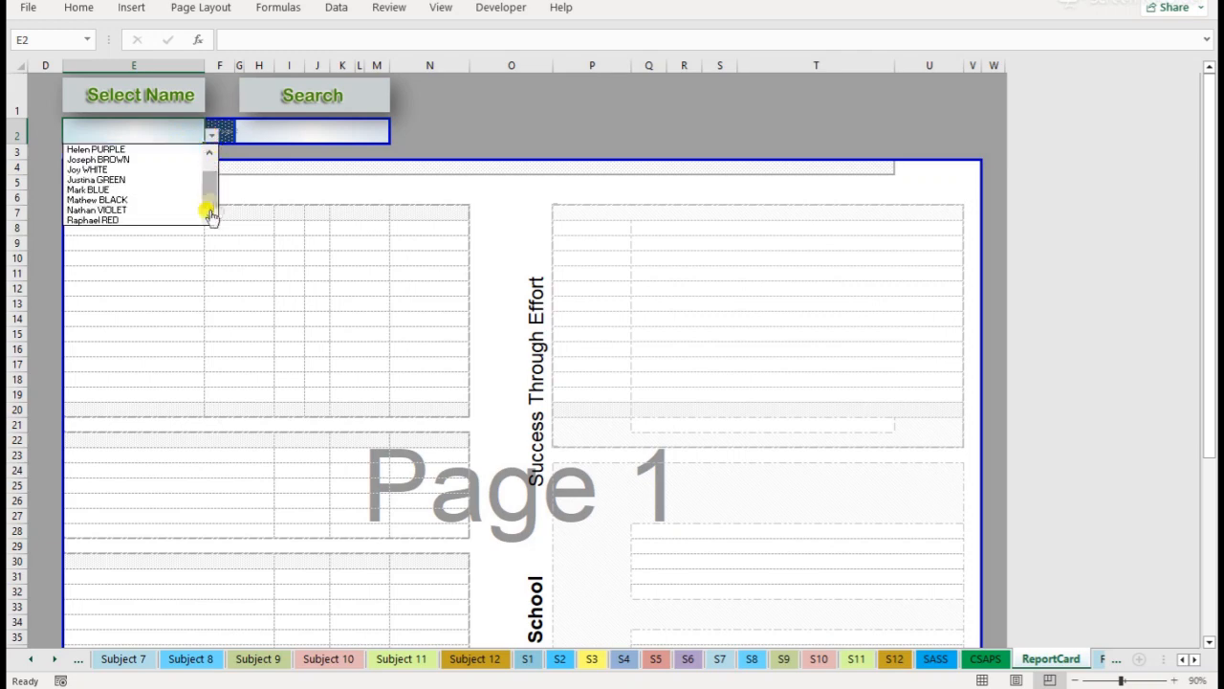
left_click(126, 220)
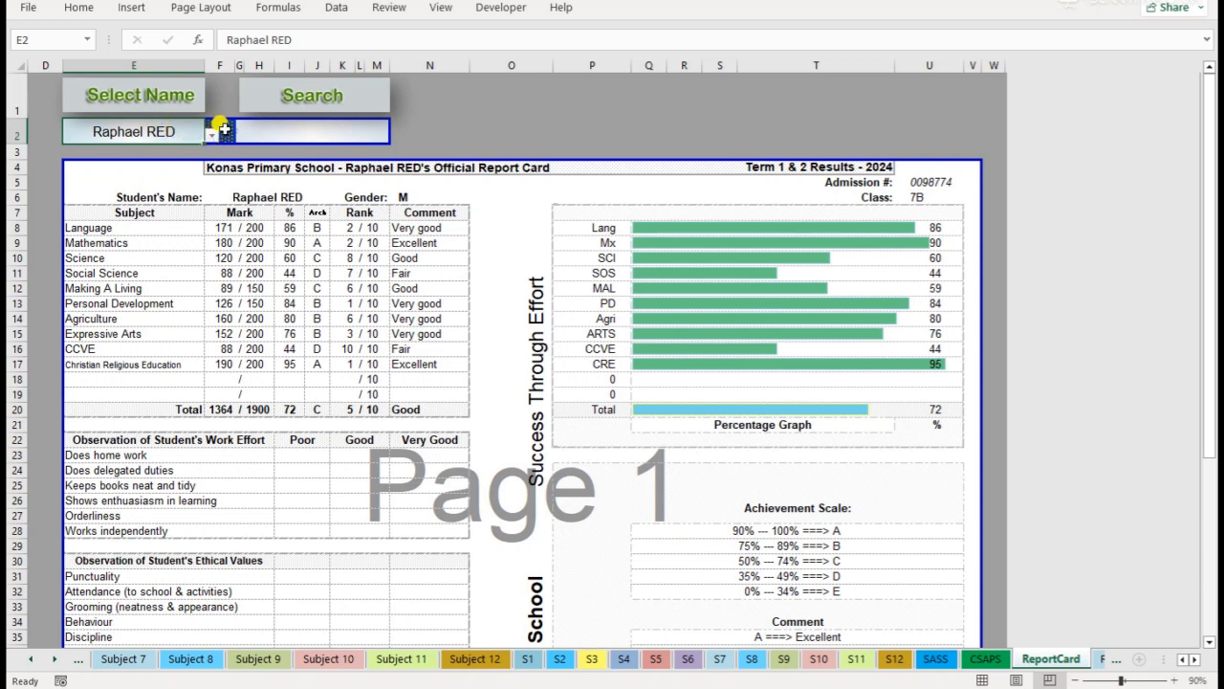
left_click(211, 136)
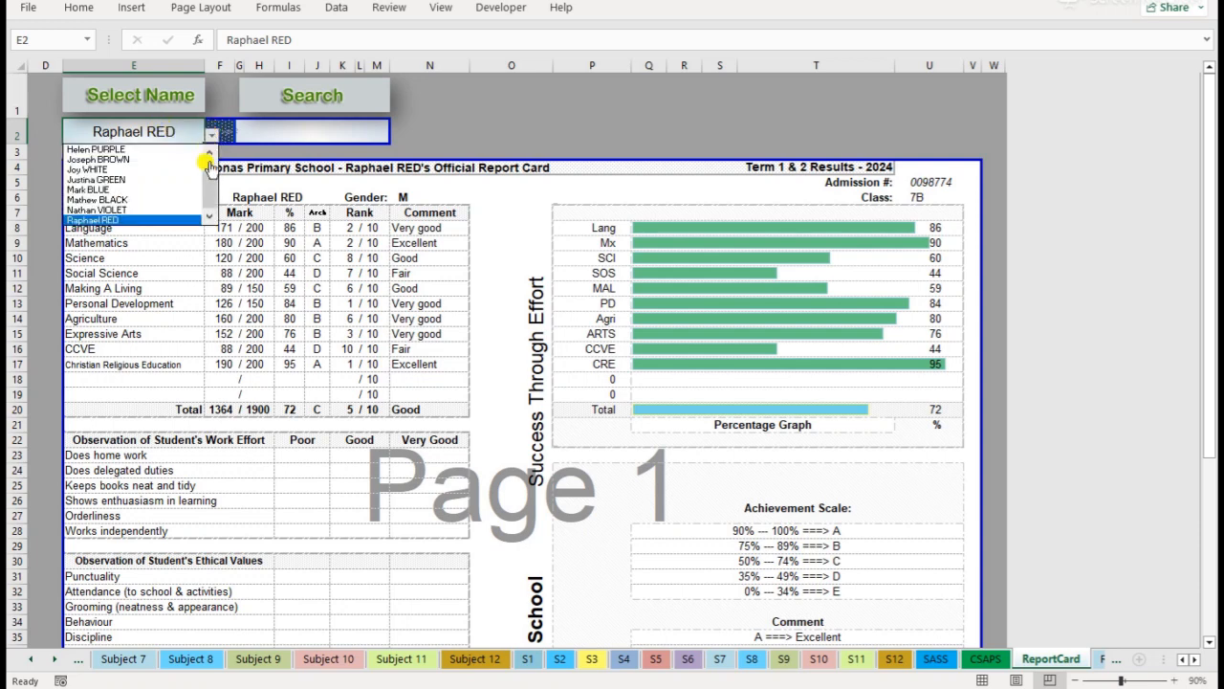
left_click(96, 210)
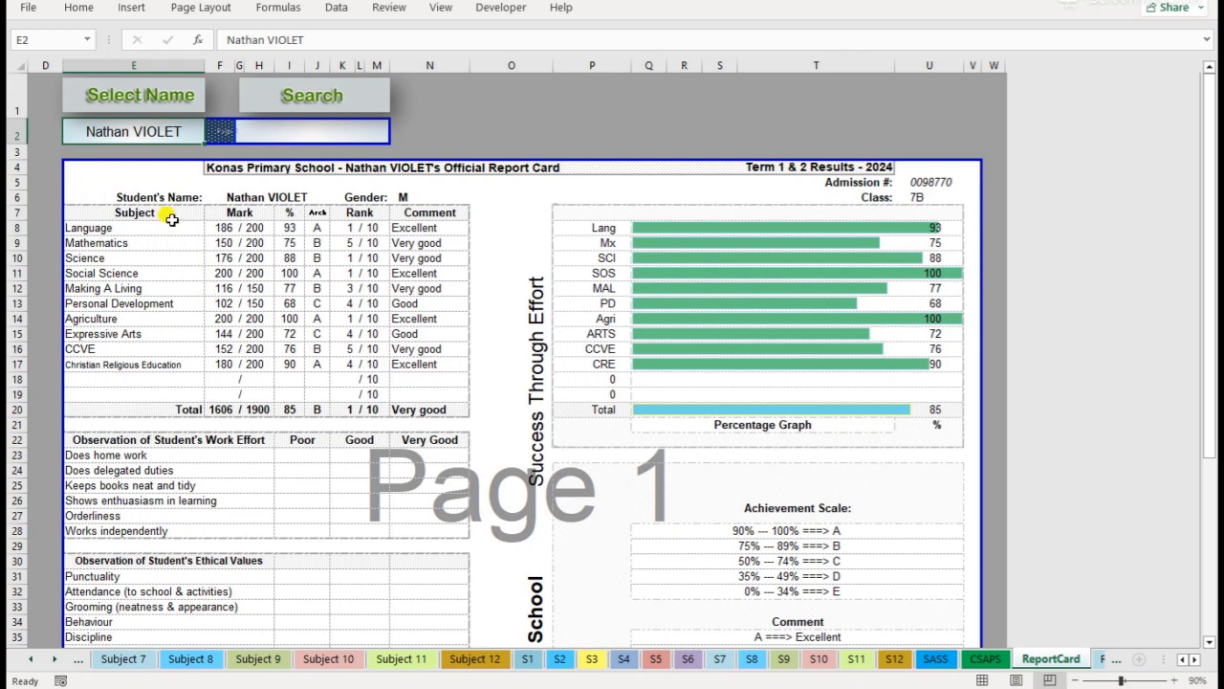
Search the report cards for the seventh student by first name.
left_click(308, 131)
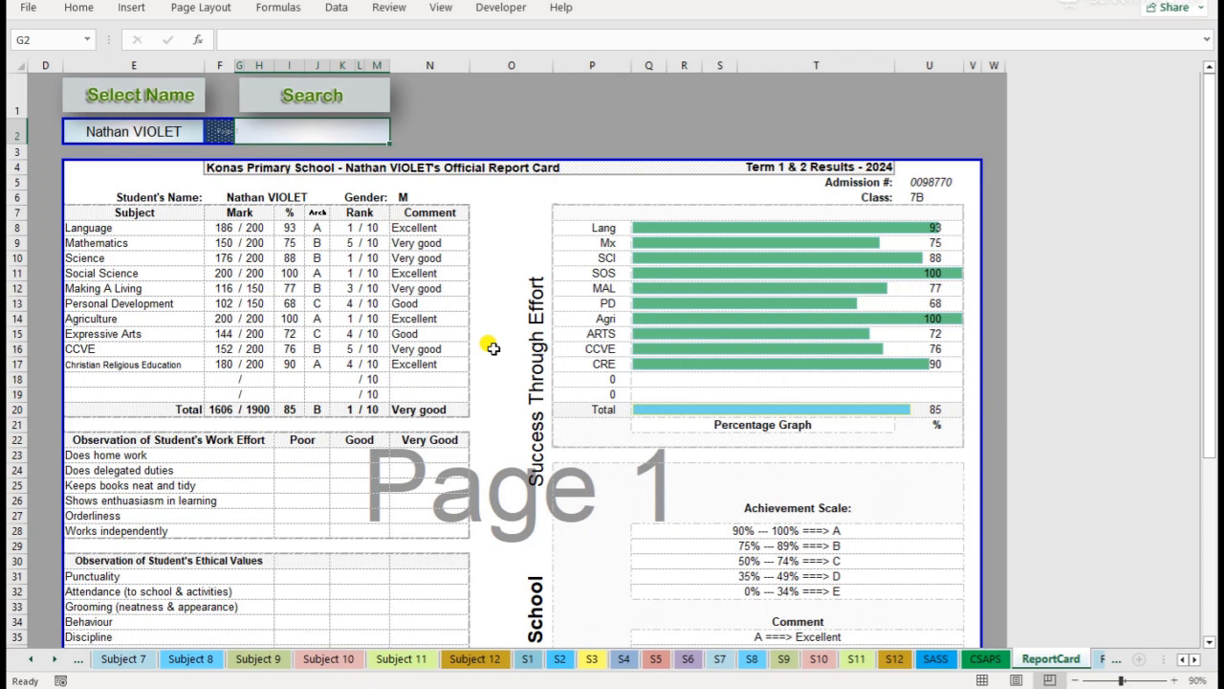
type("Mark")
key("Return")
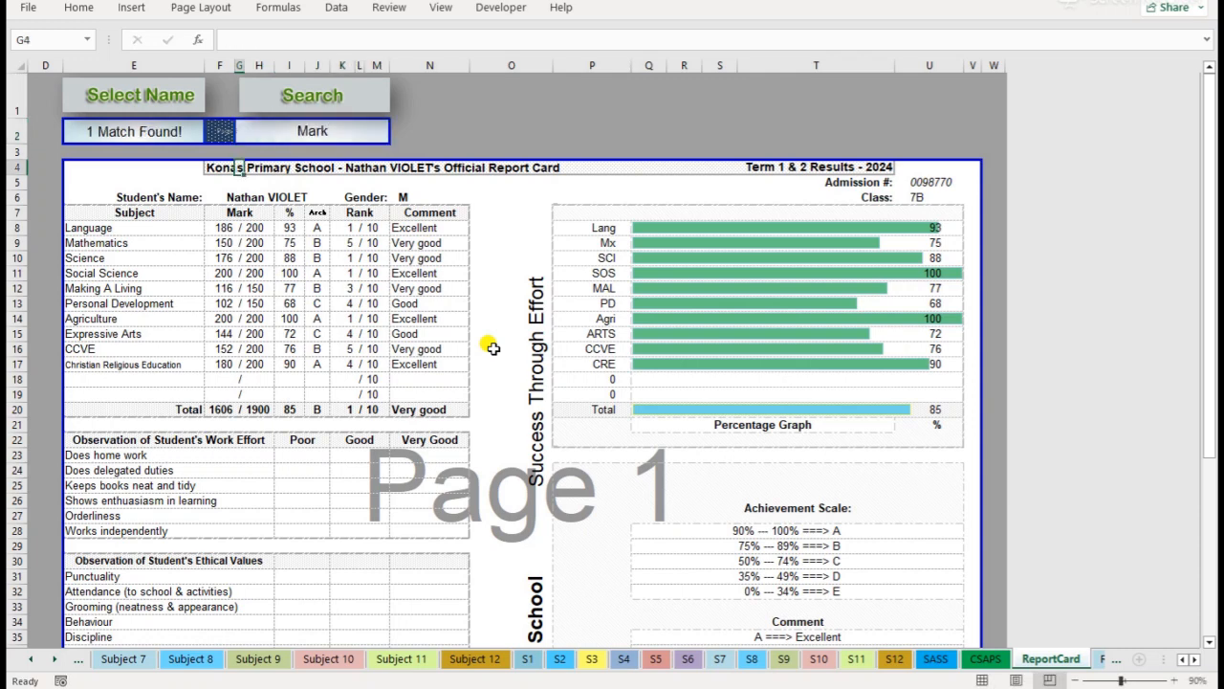
Display the report card of the student matched by the first-name search.
left_click(119, 130)
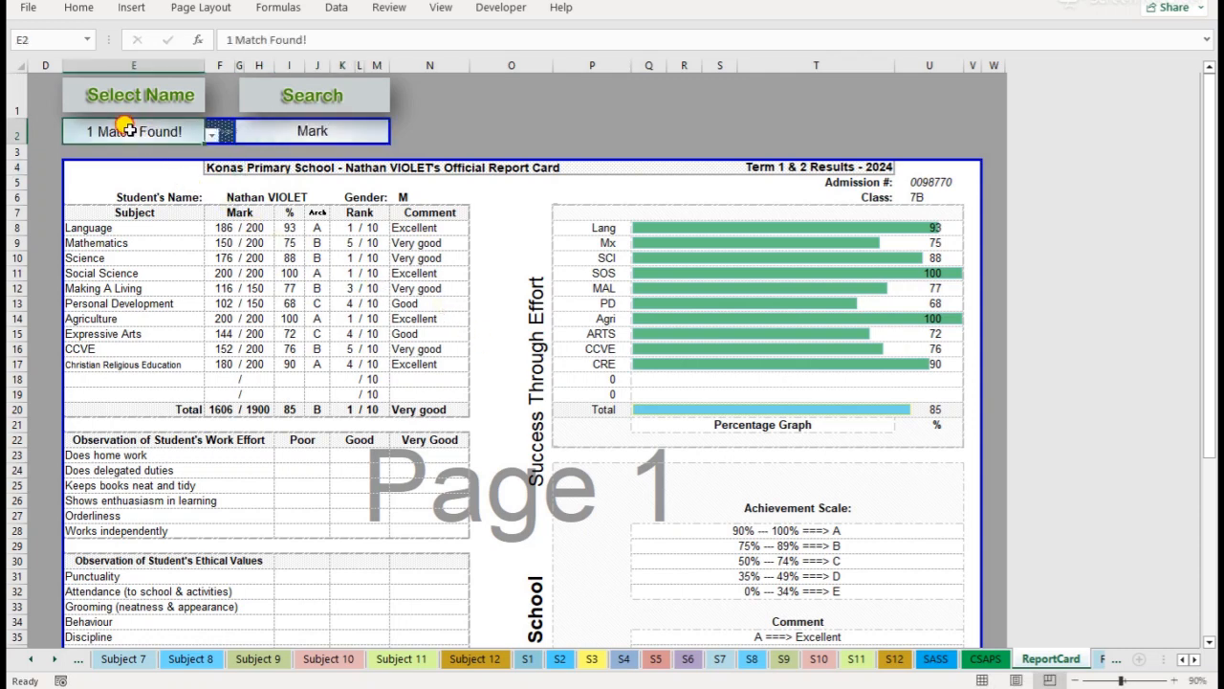
left_click(212, 139)
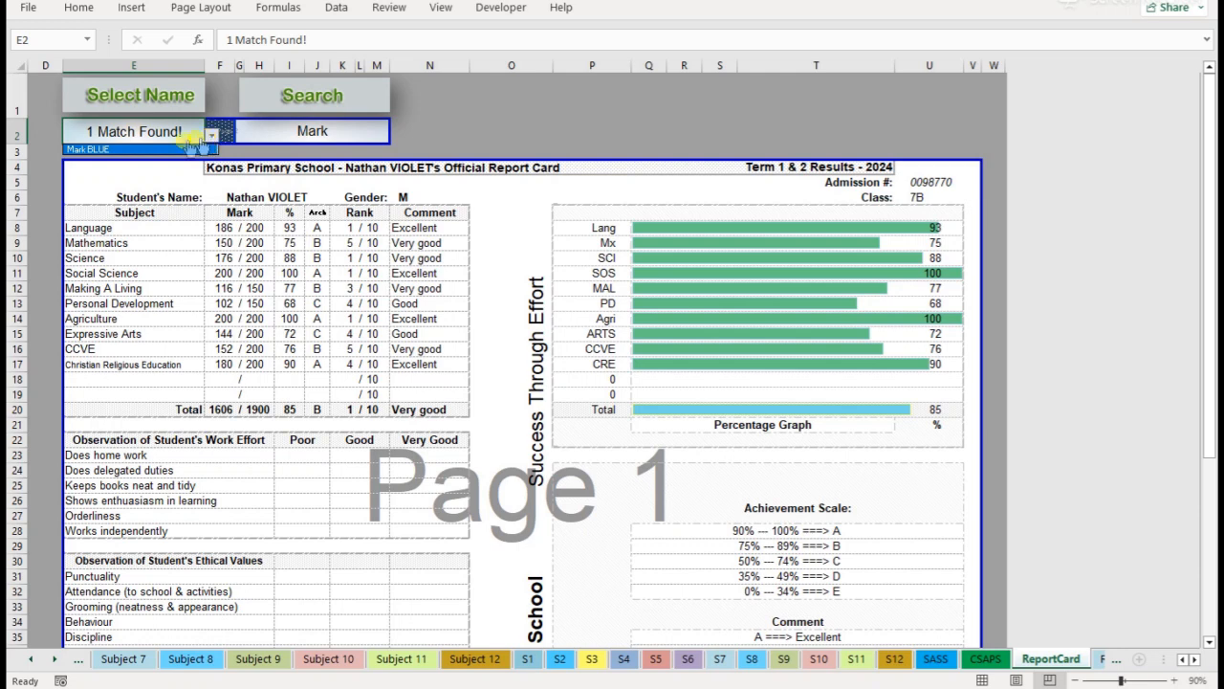
left_click(128, 149)
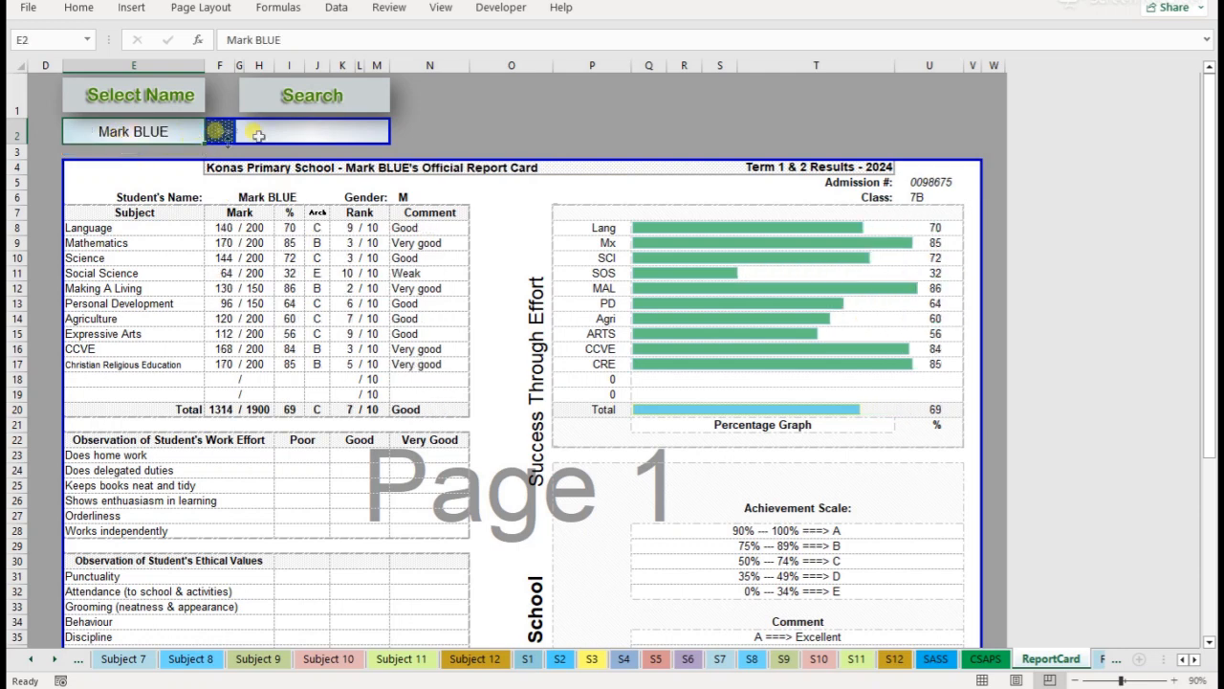
Search the report cards for names containing "j" and display the first matching student's card.
left_click(298, 130)
type("j")
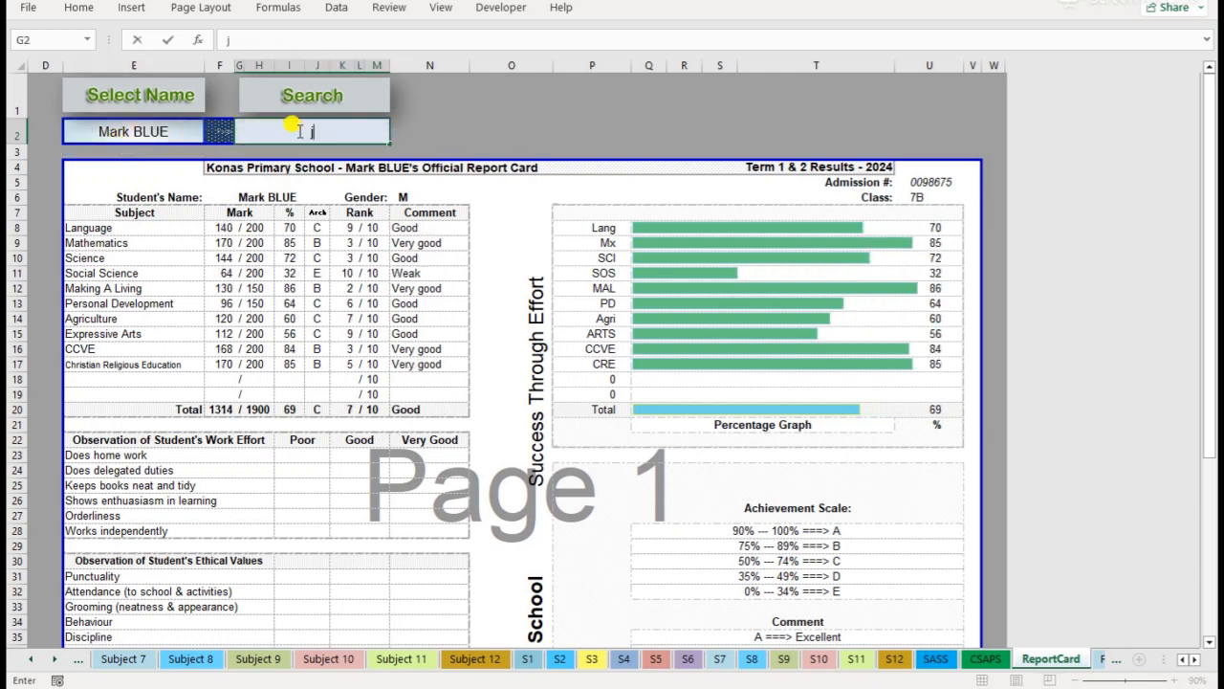
key("Return")
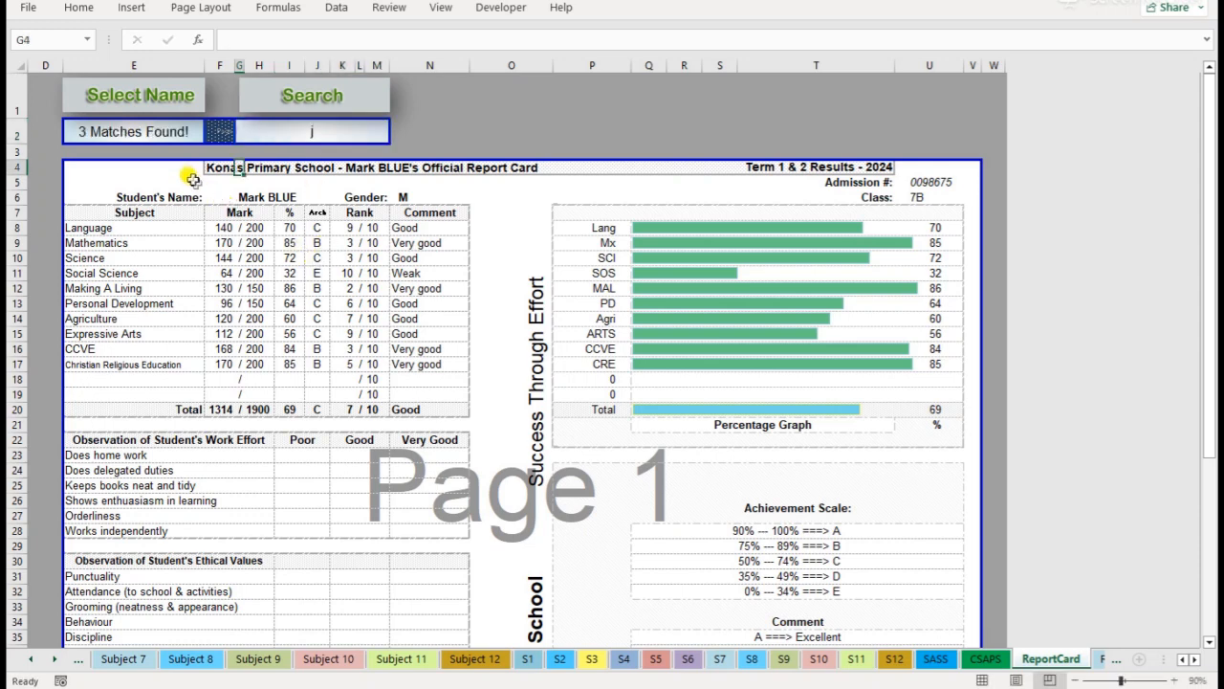
left_click(161, 133)
left_click(212, 135)
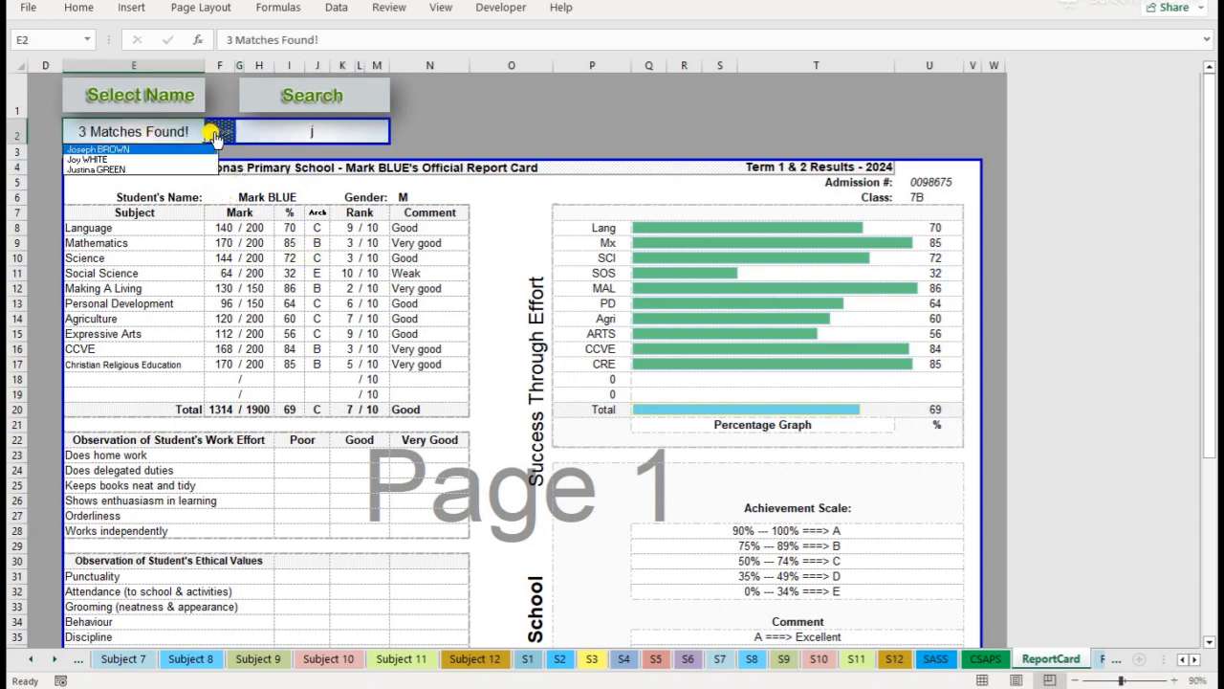
left_click(94, 150)
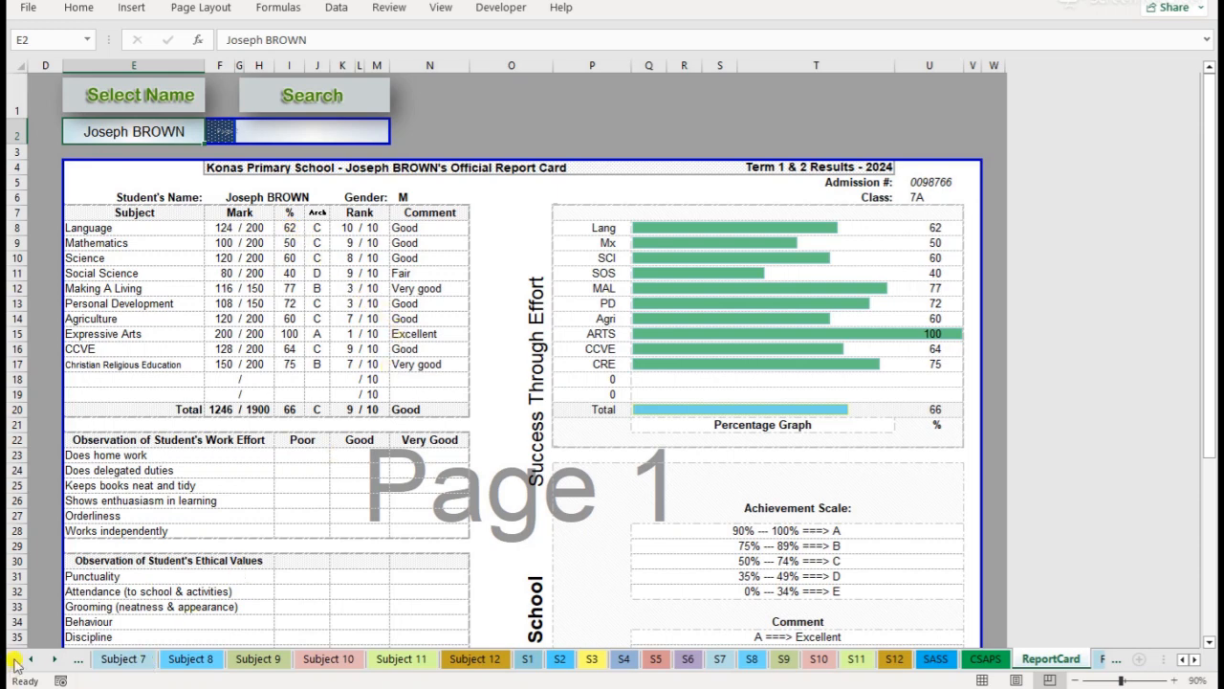
Look through the batch report card sheets R105, R210, R315 and R420, including several pages of R105.
left_click(56, 660)
left_click(56, 660)
left_click(56, 660)
left_click(57, 660)
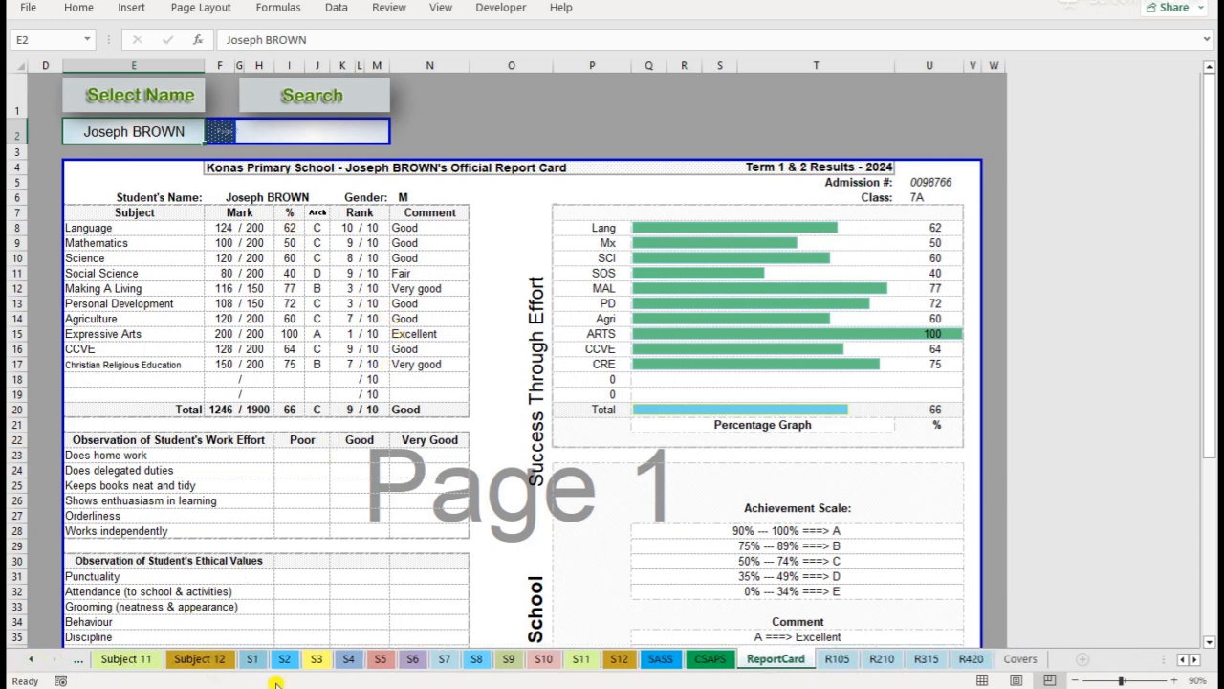
left_click(837, 660)
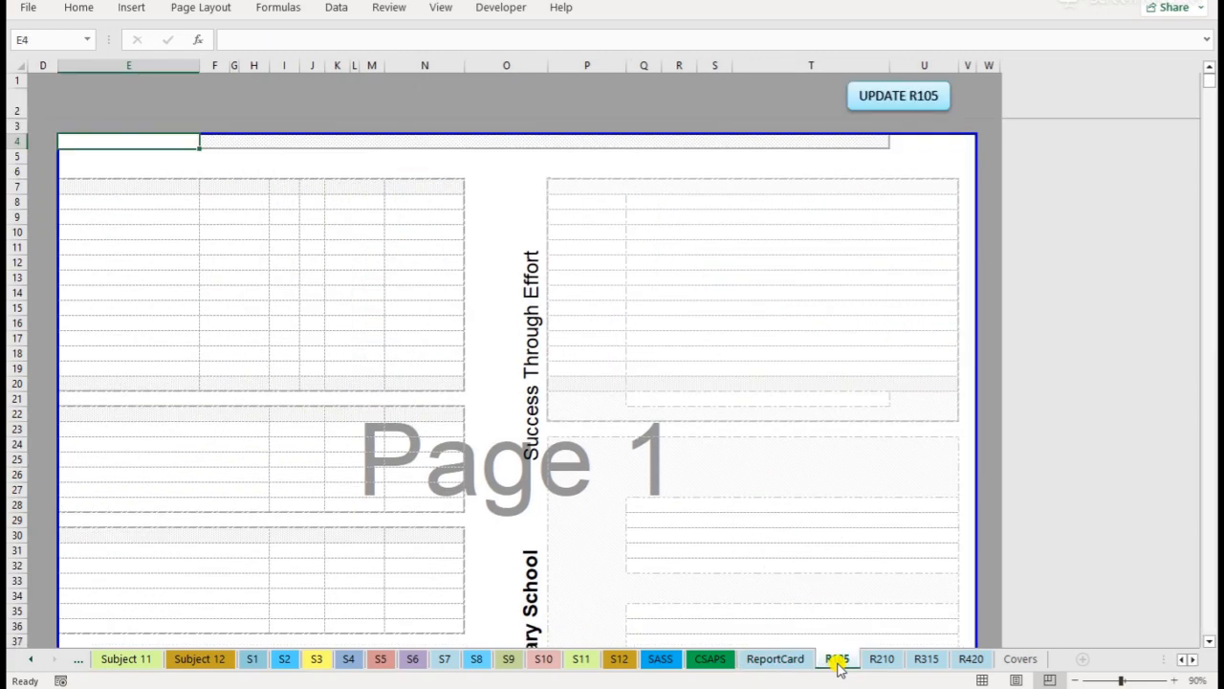
scroll(796, 493, "down", 20)
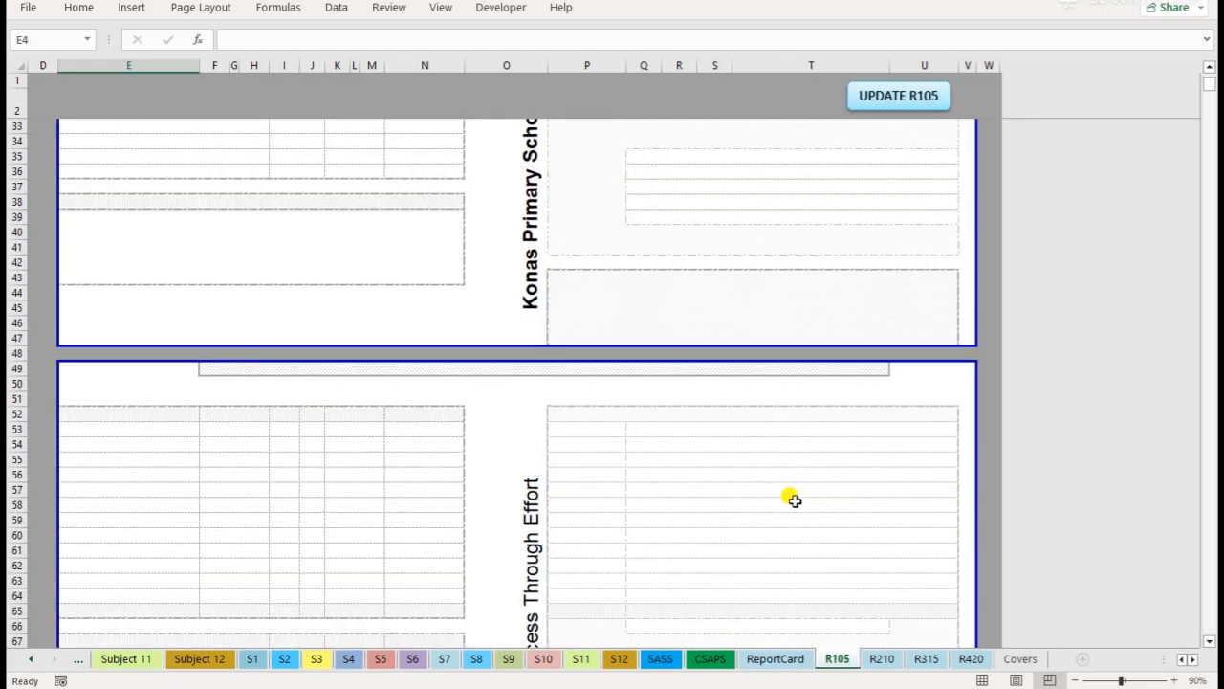
scroll(793, 503, "down", 20)
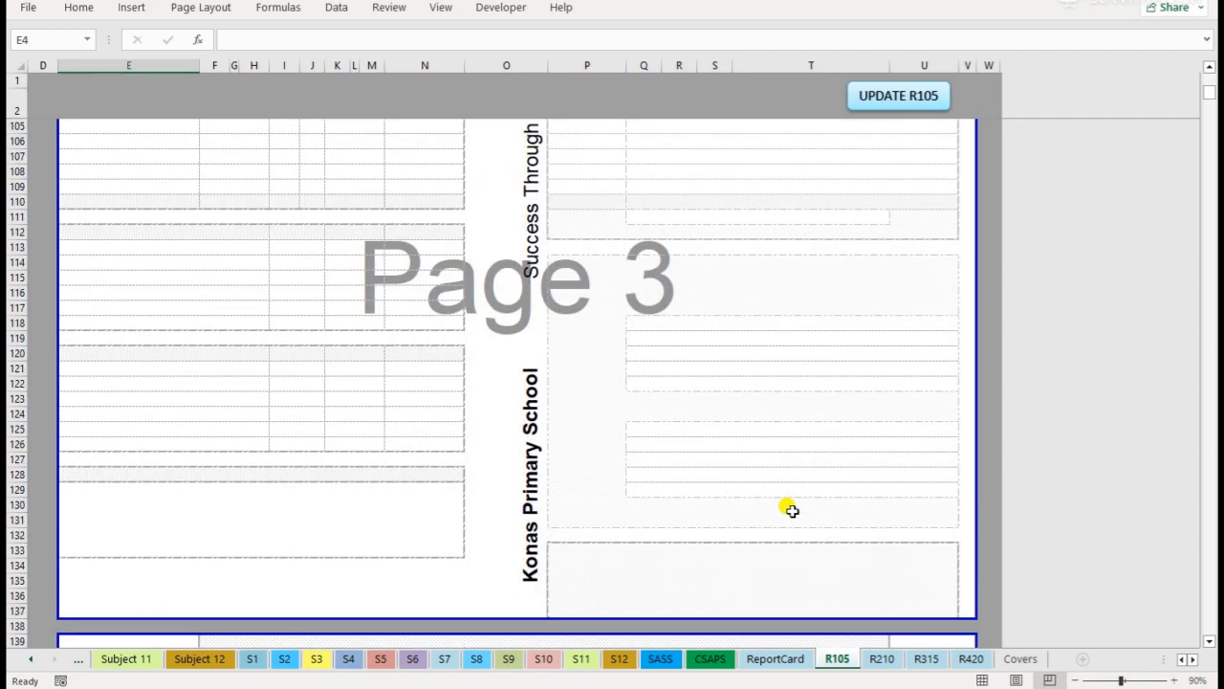
scroll(792, 513, "up", 20)
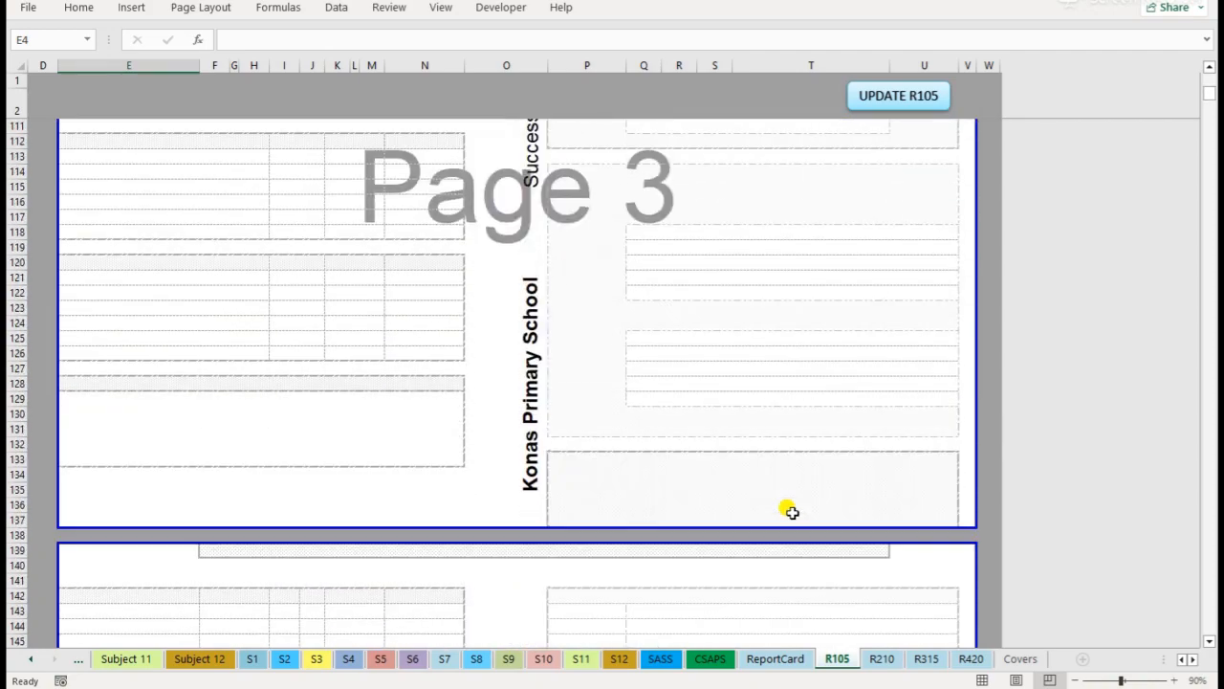
scroll(792, 513, "up", 18)
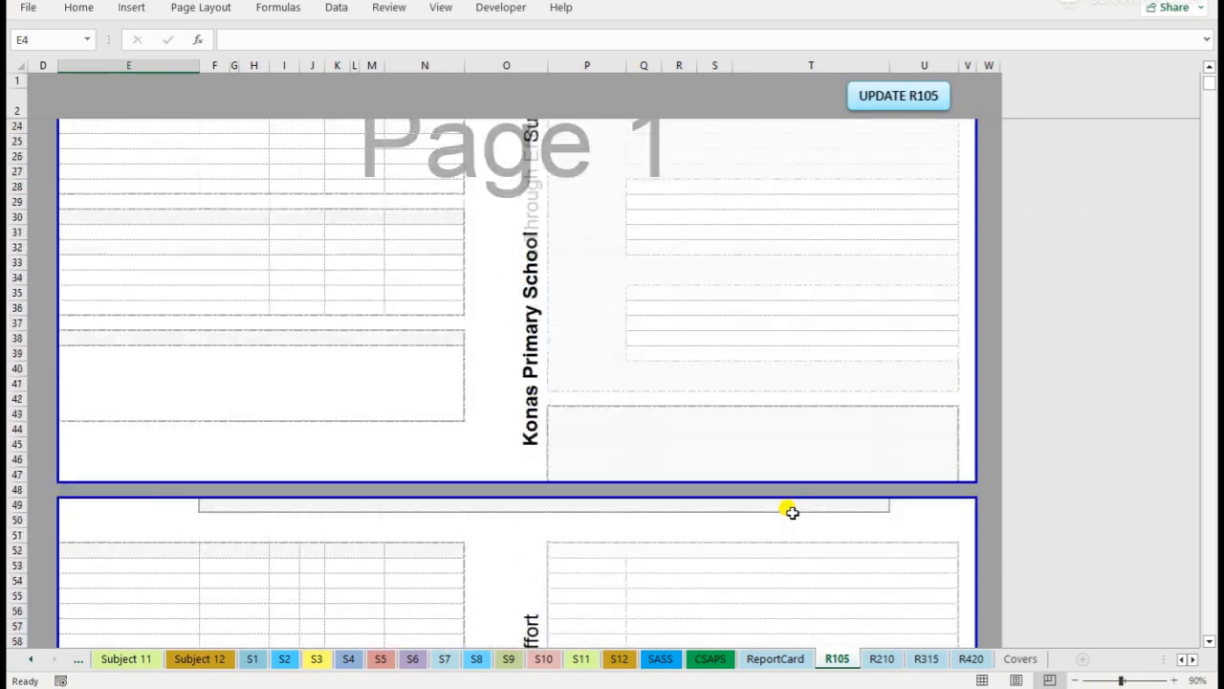
left_click(880, 659)
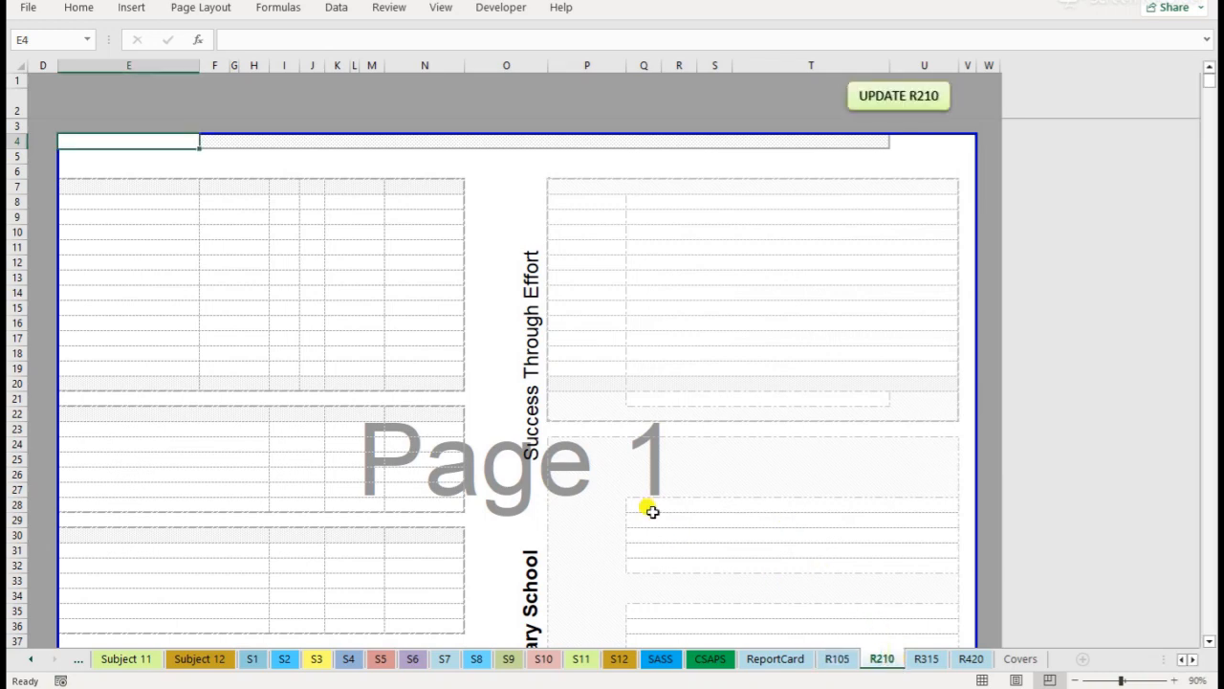
left_click(927, 660)
left_click(971, 658)
Update the batch report cards on sheet R105 and review the first few students' pages.
left_click(838, 659)
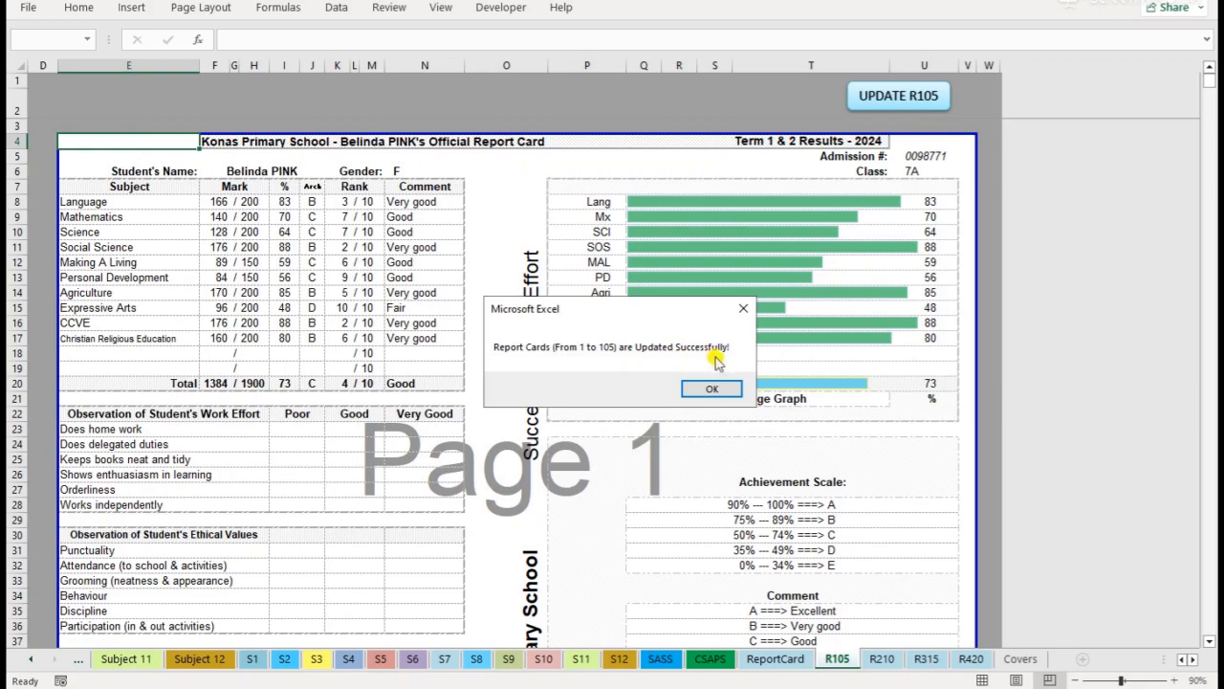
left_click(712, 387)
scroll(718, 387, "down", 1)
scroll(718, 387, "down", 20)
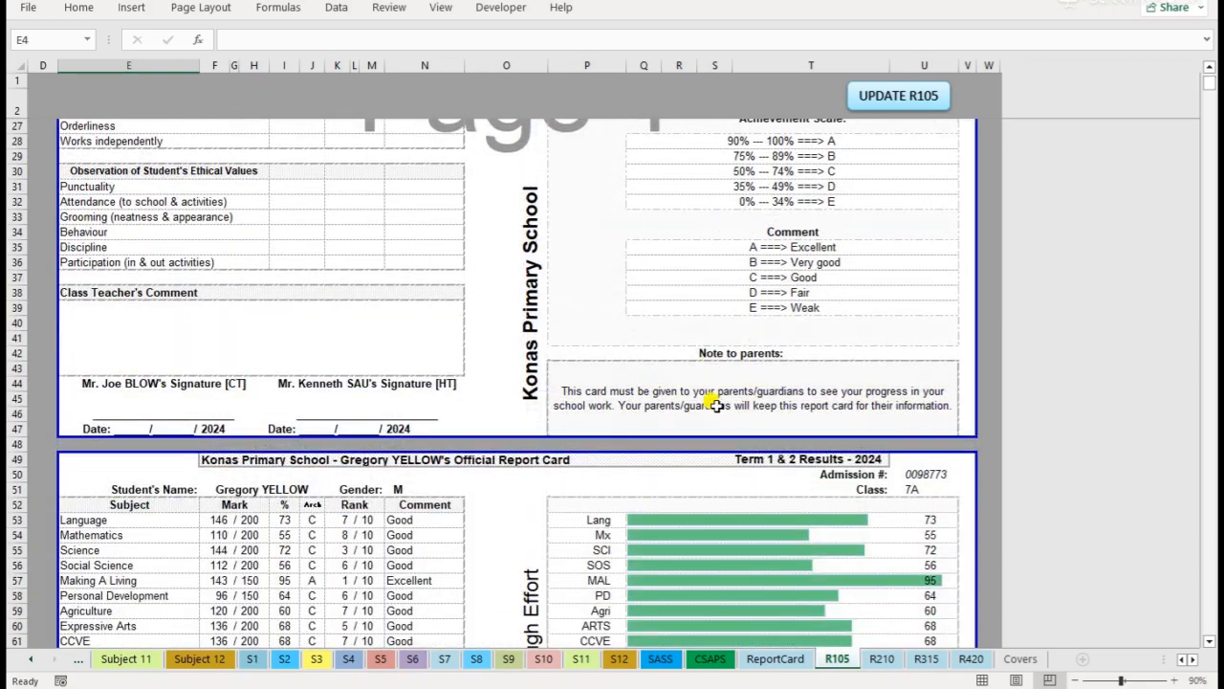
scroll(712, 426, "down", 10)
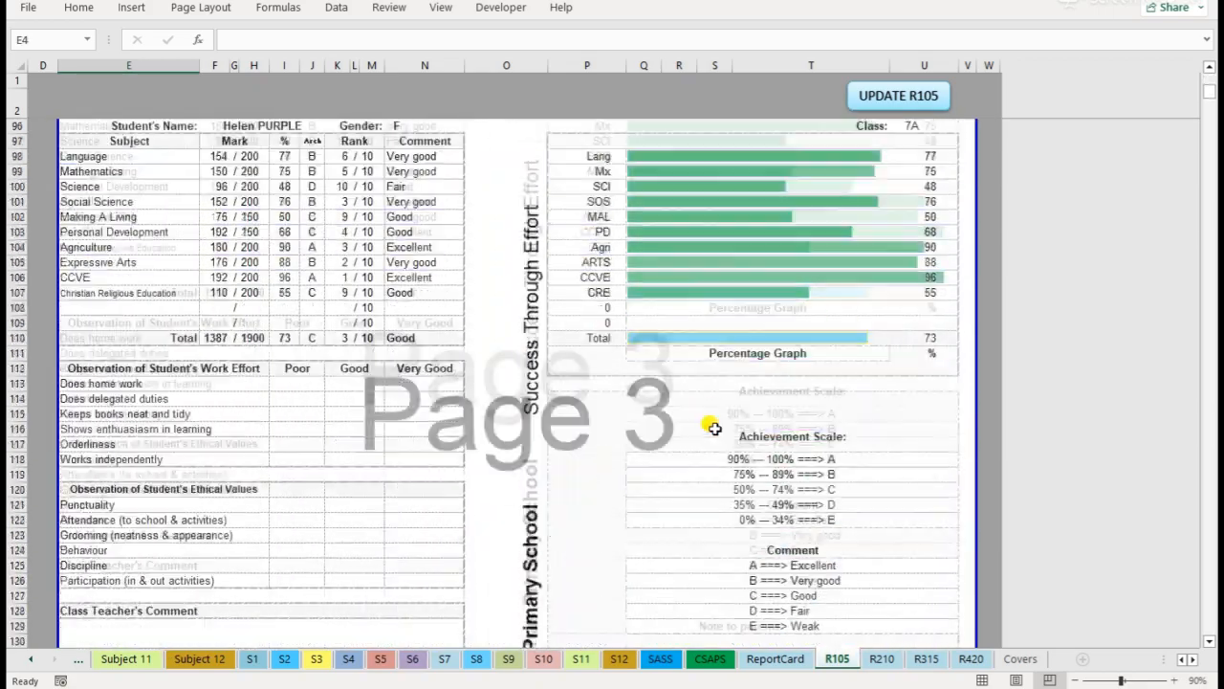
scroll(713, 425, "up", 11)
scroll(712, 426, "up", 20)
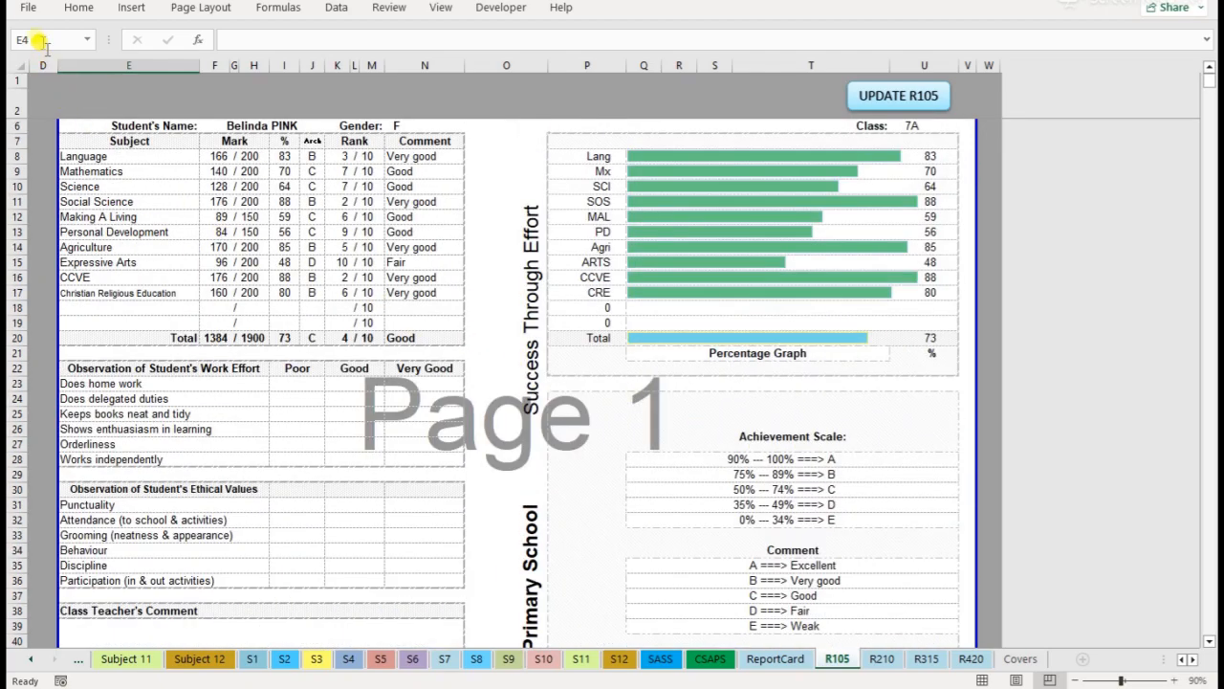
Set up saving a copy of the R105 report cards as a PDF named RC in the EAP_Primary School 22.12.14 folder.
left_click(27, 14)
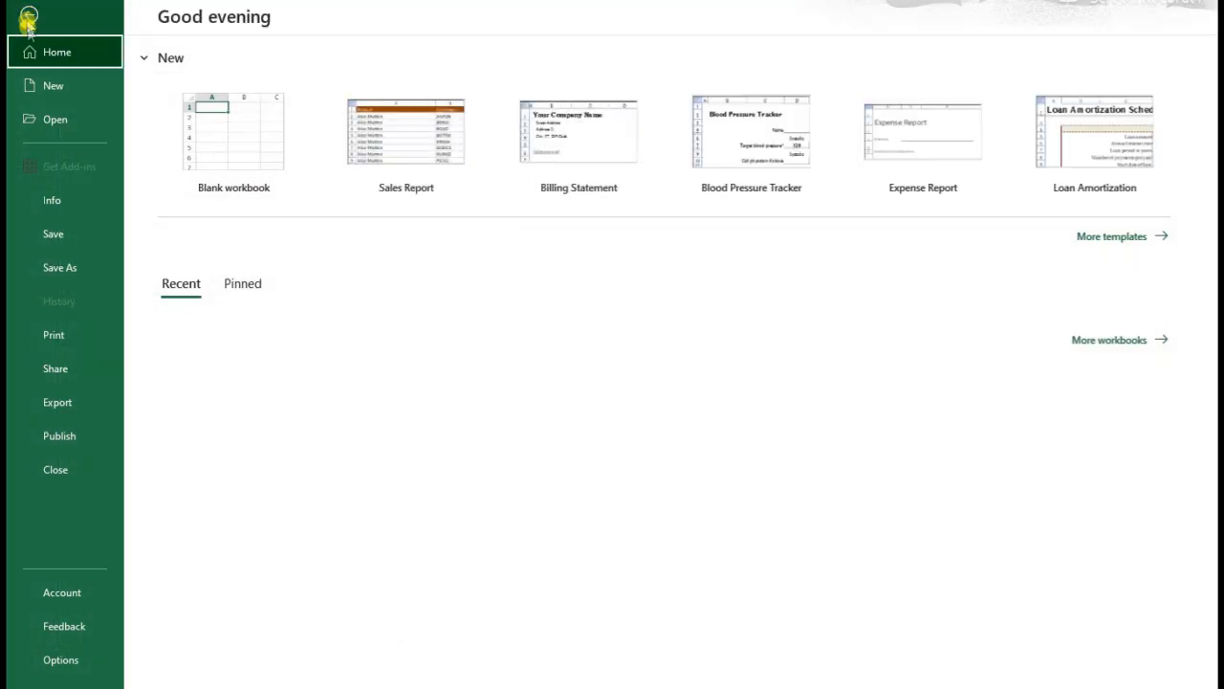
left_click(66, 264)
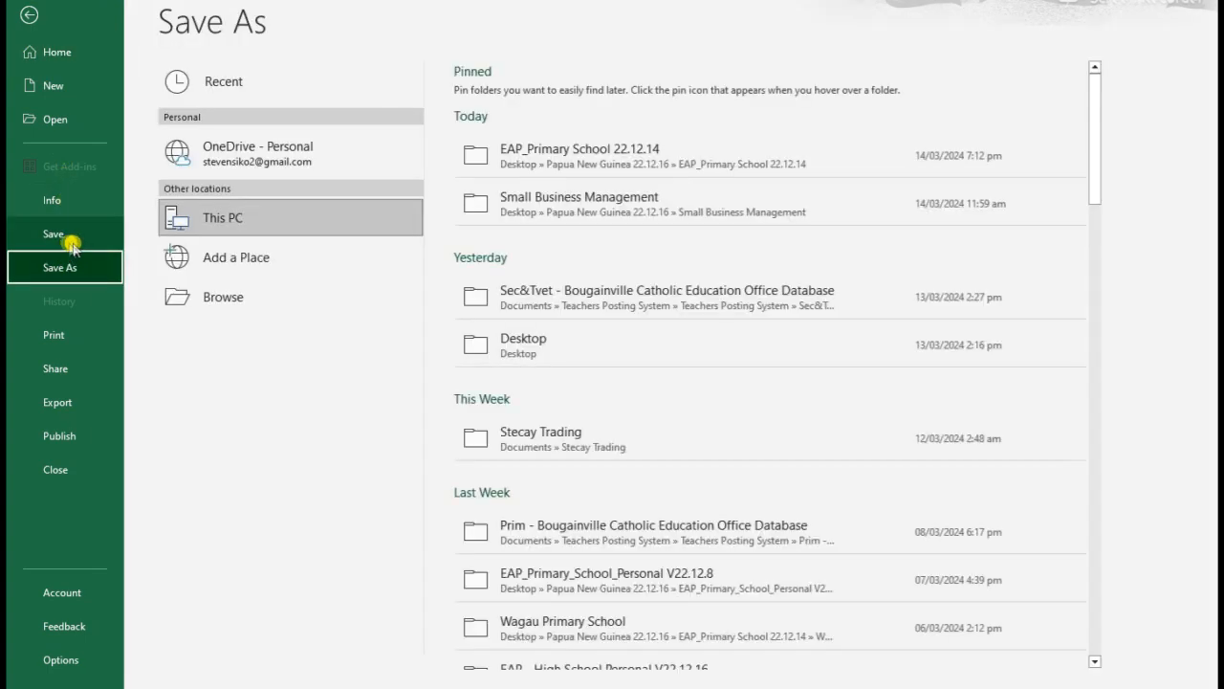
left_click(565, 156)
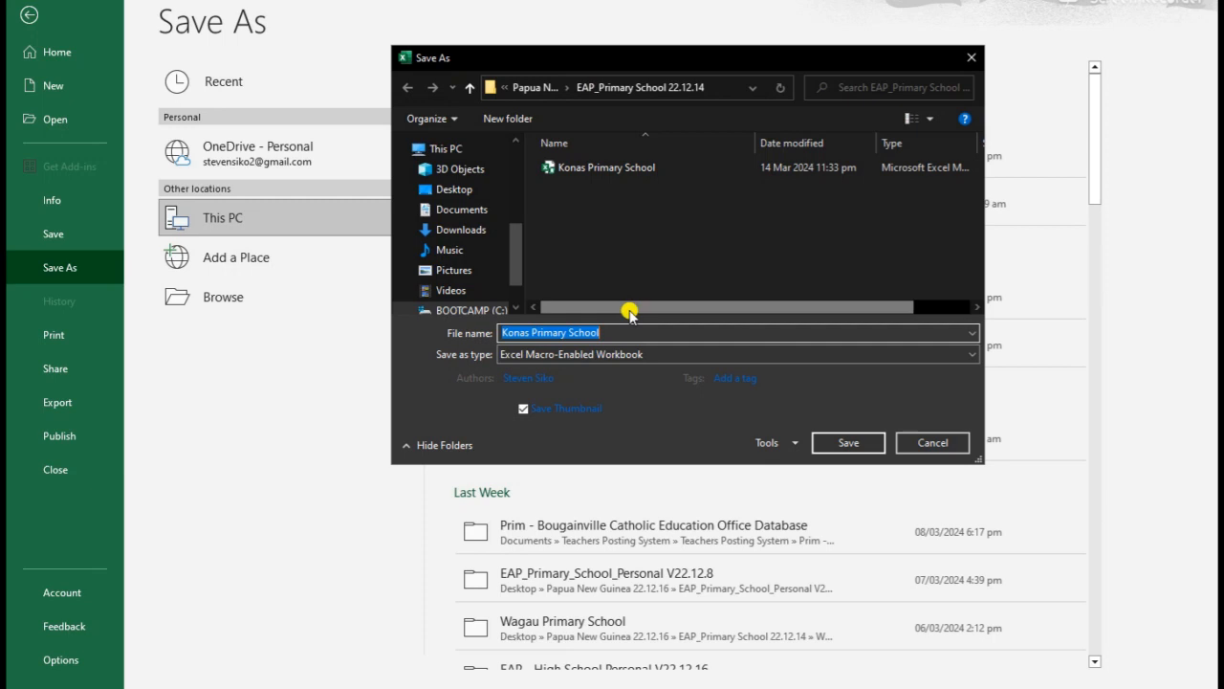
type("RC")
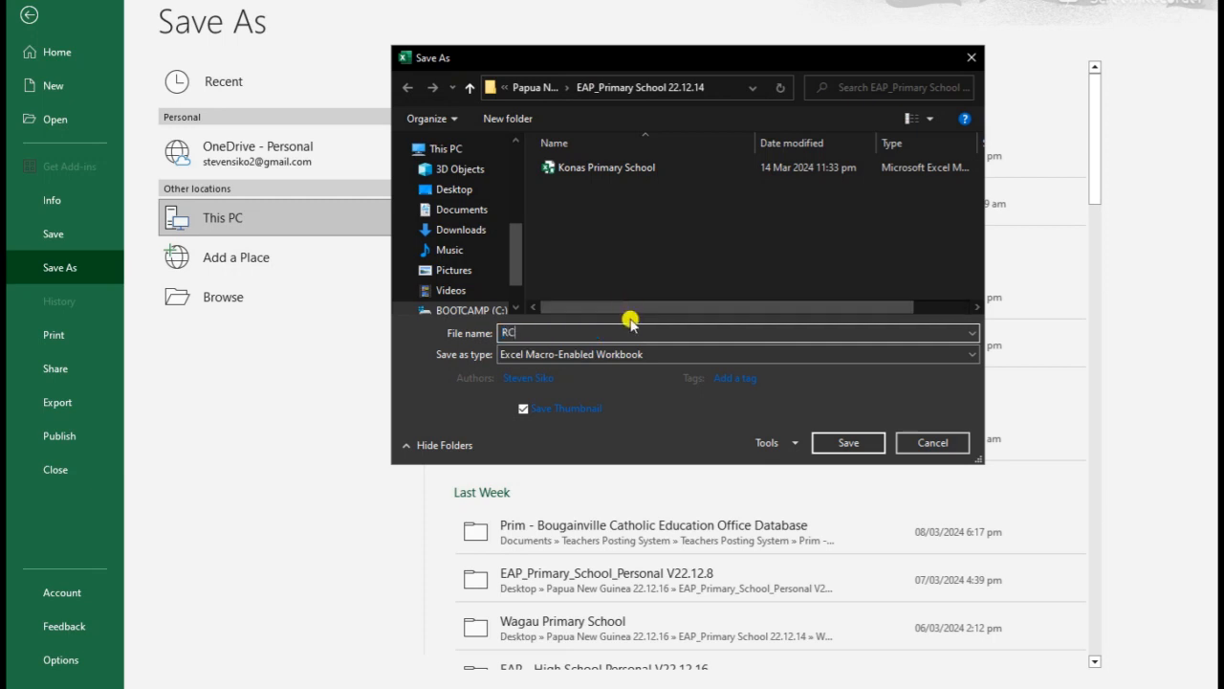
left_click(626, 355)
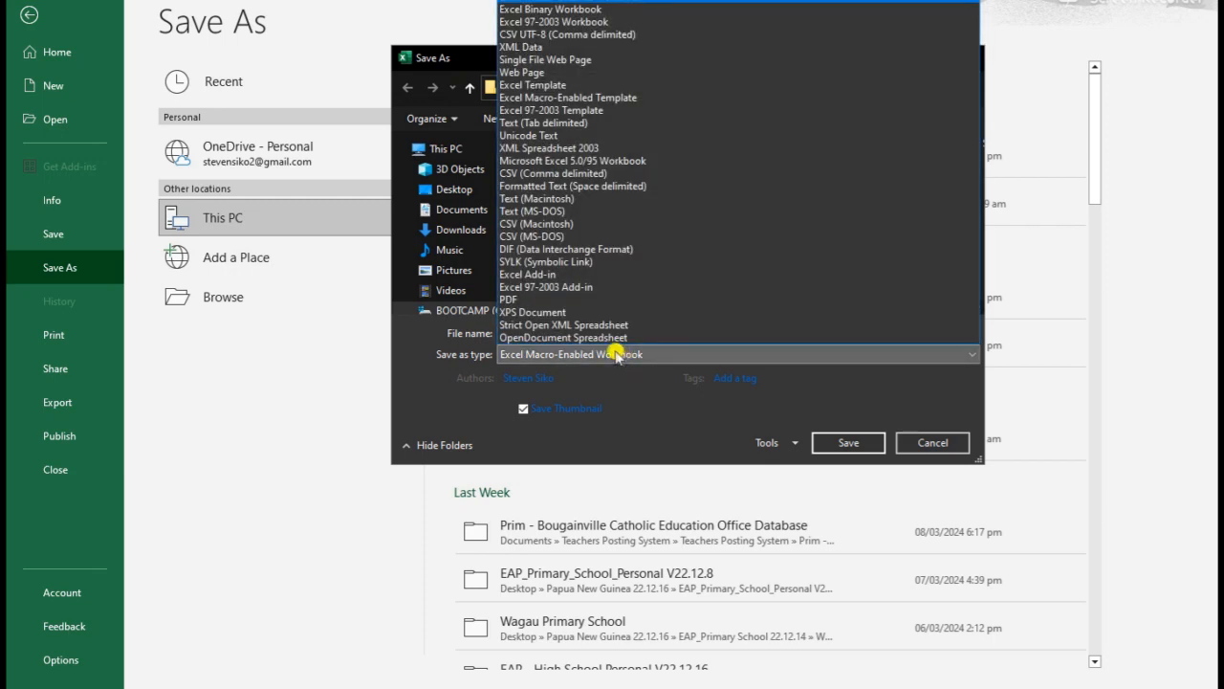
left_click(541, 300)
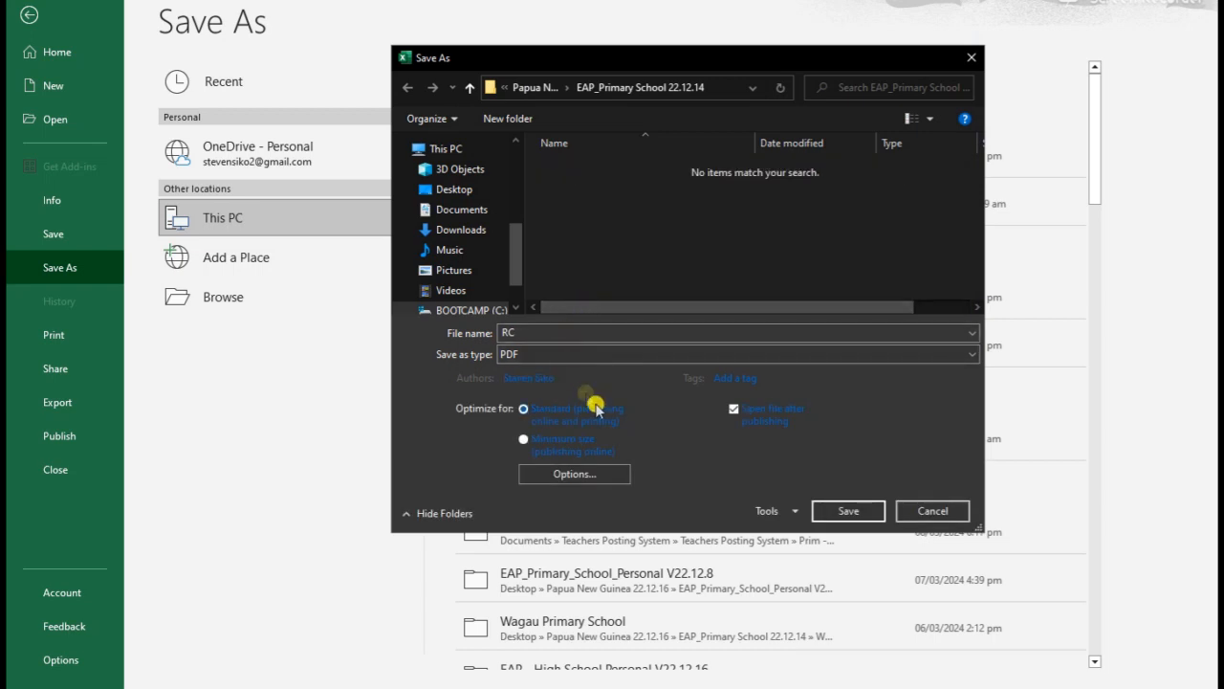
Export only pages 1 to 10 to the PDF and page through the resulting report cards.
left_click(574, 474)
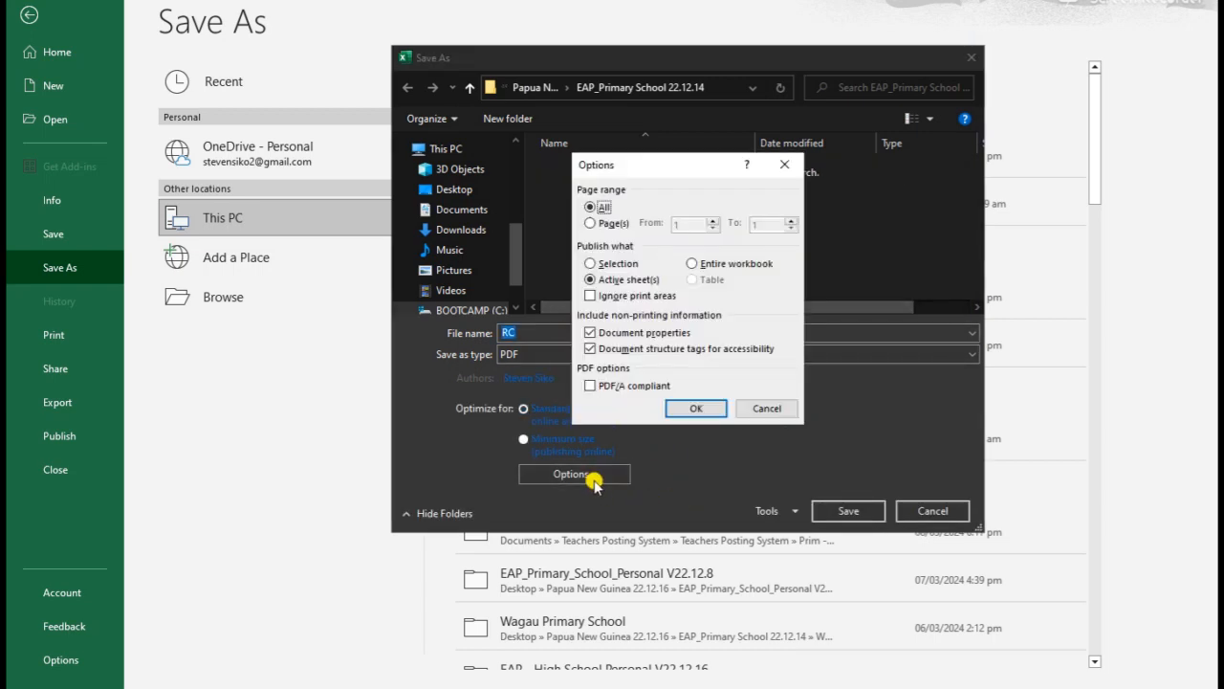
left_click(589, 225)
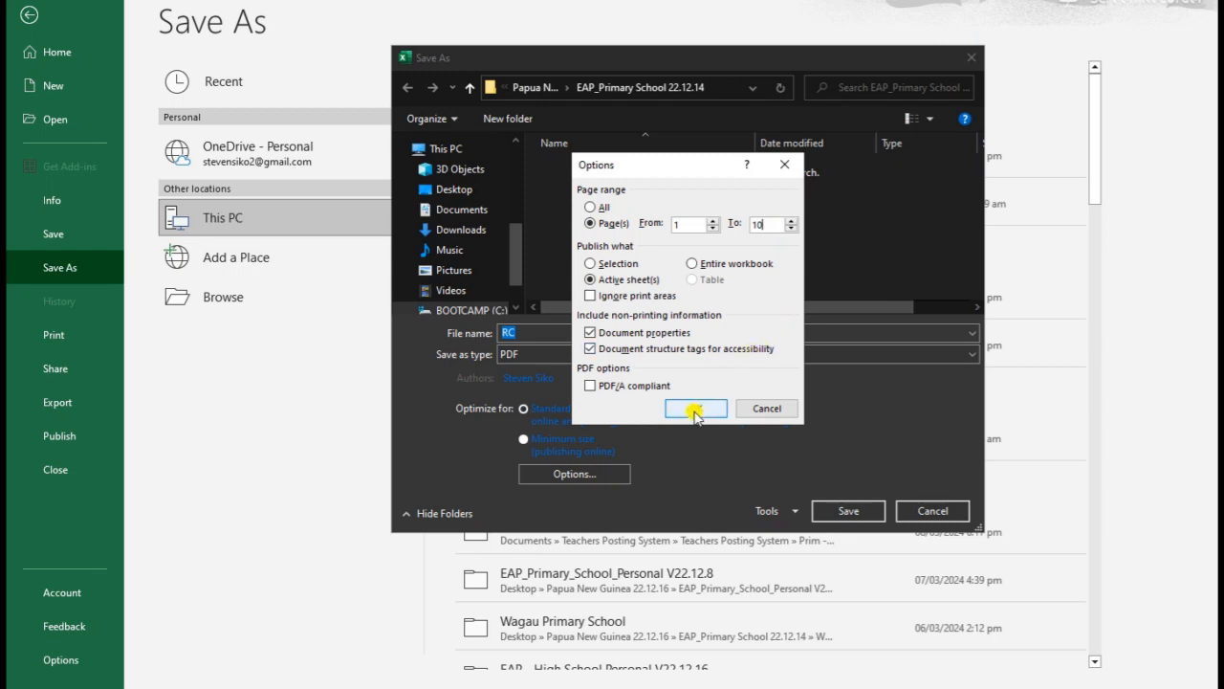
left_click(695, 409)
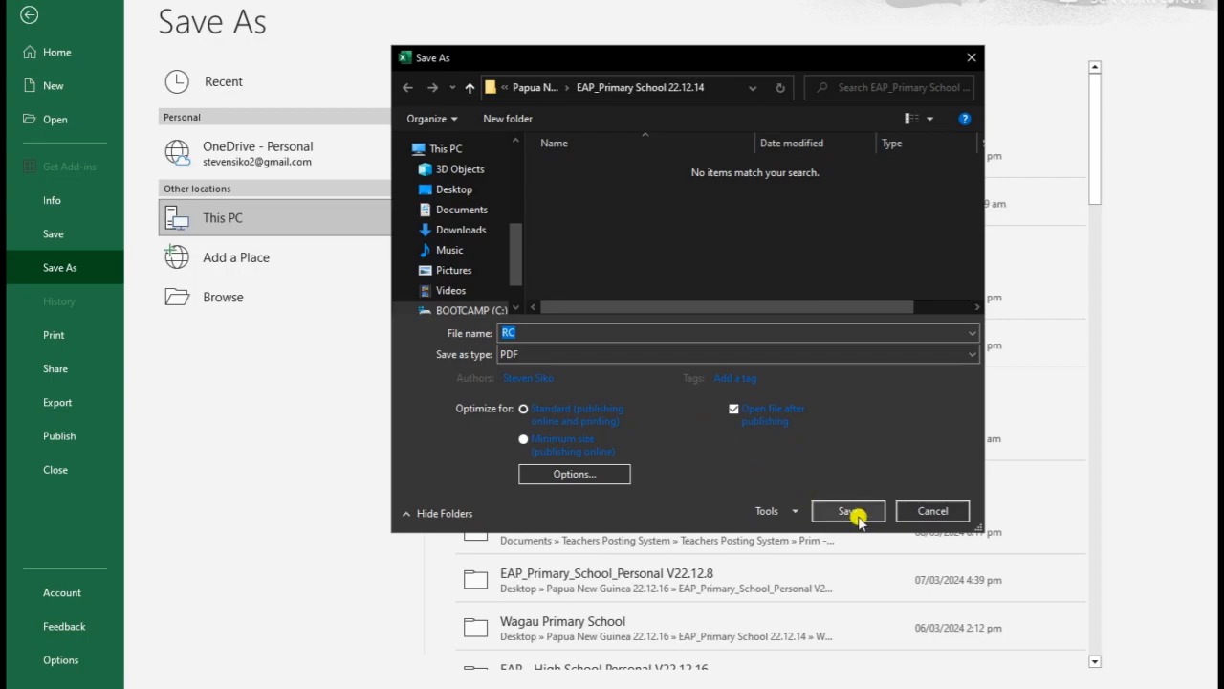
left_click(848, 511)
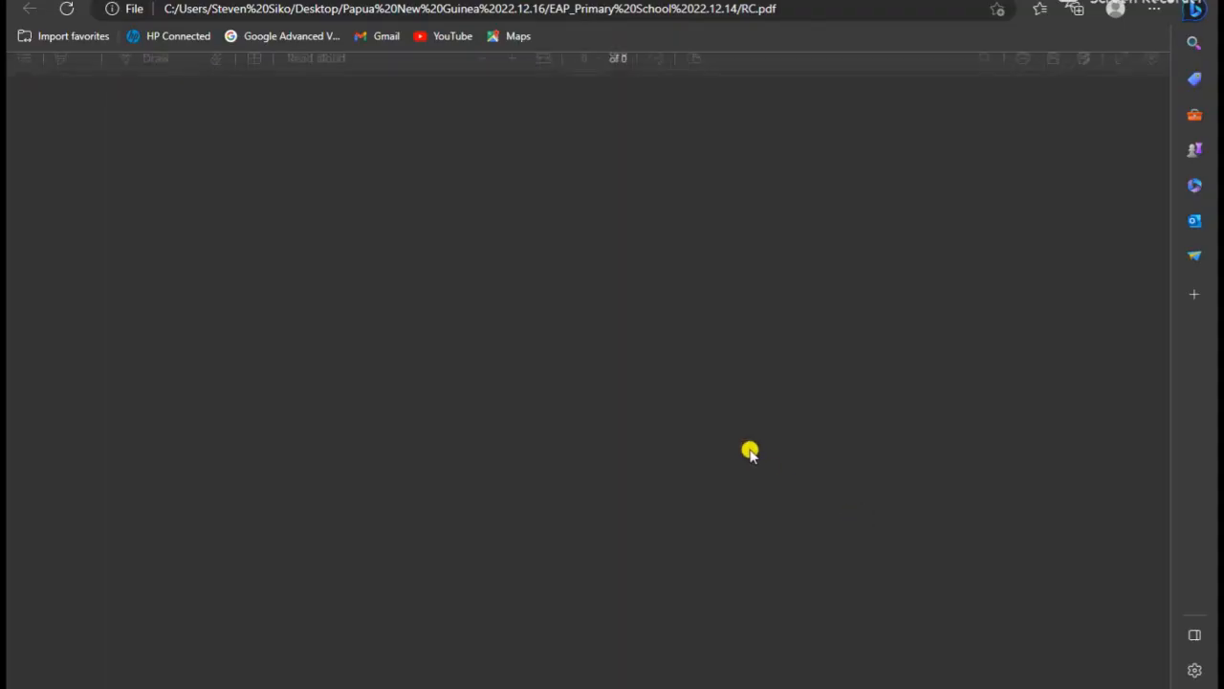
scroll(751, 455, "down", 8)
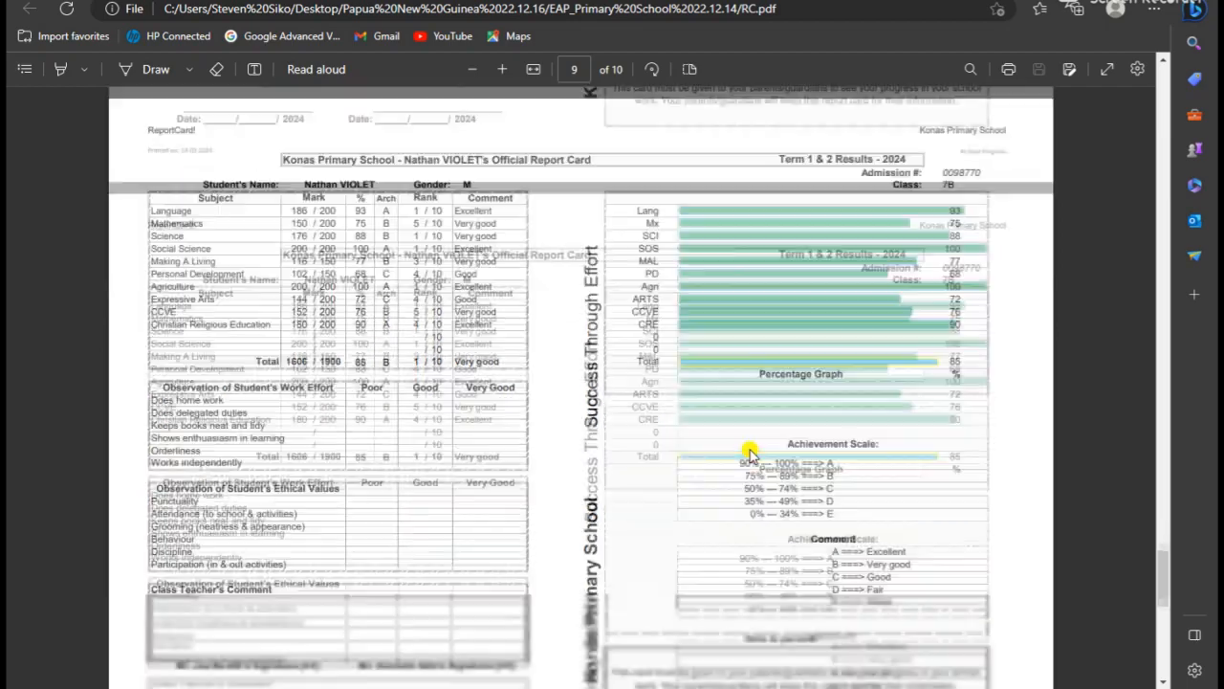
scroll(751, 466, "up", 20)
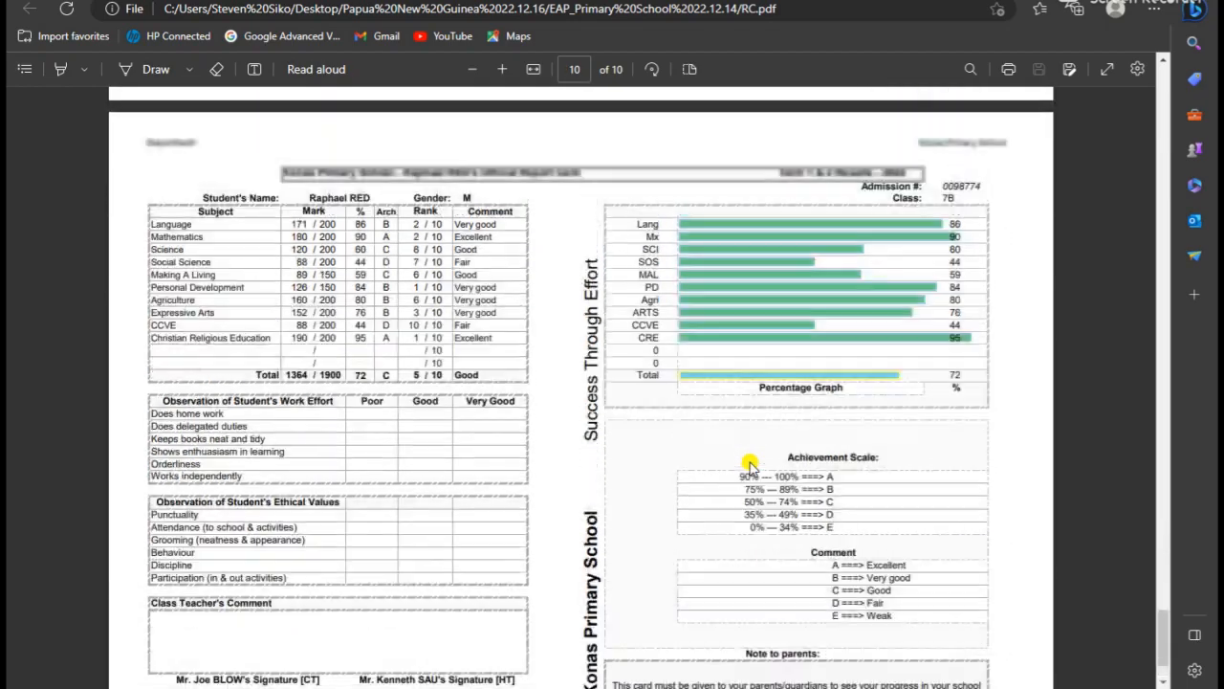
scroll(751, 465, "up", 20)
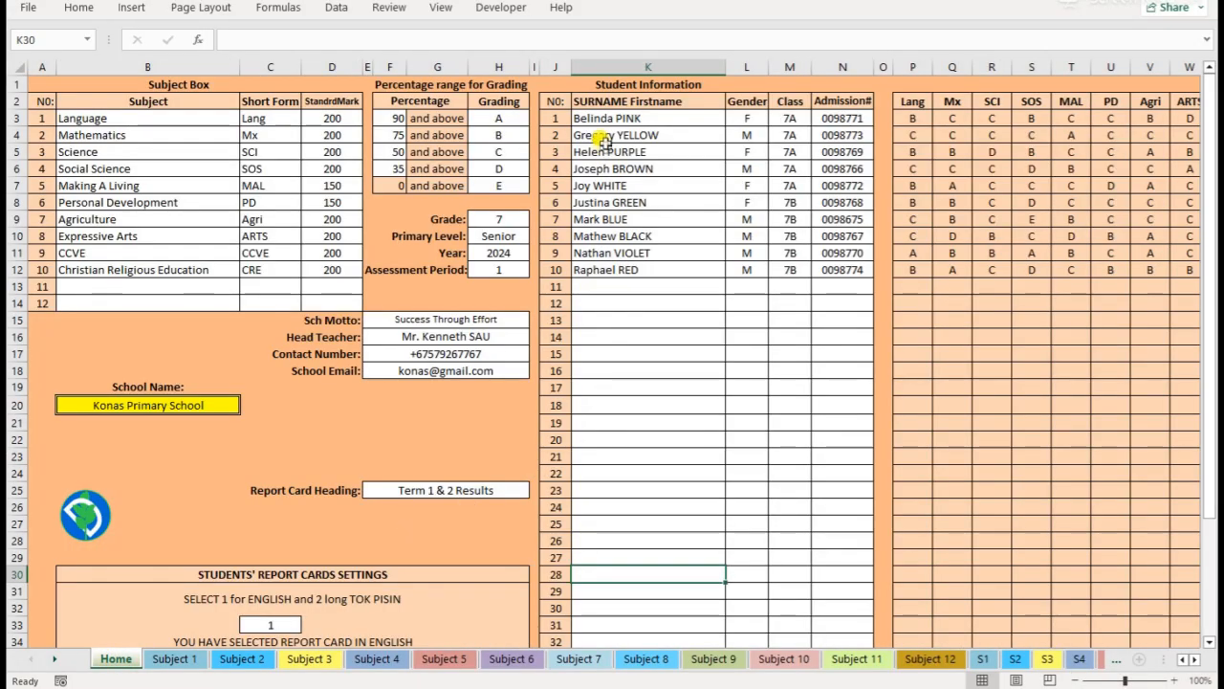
On the Home sheet, clear the names of students 2 to 8 in the student information list.
left_click_drag(604, 140, 685, 239)
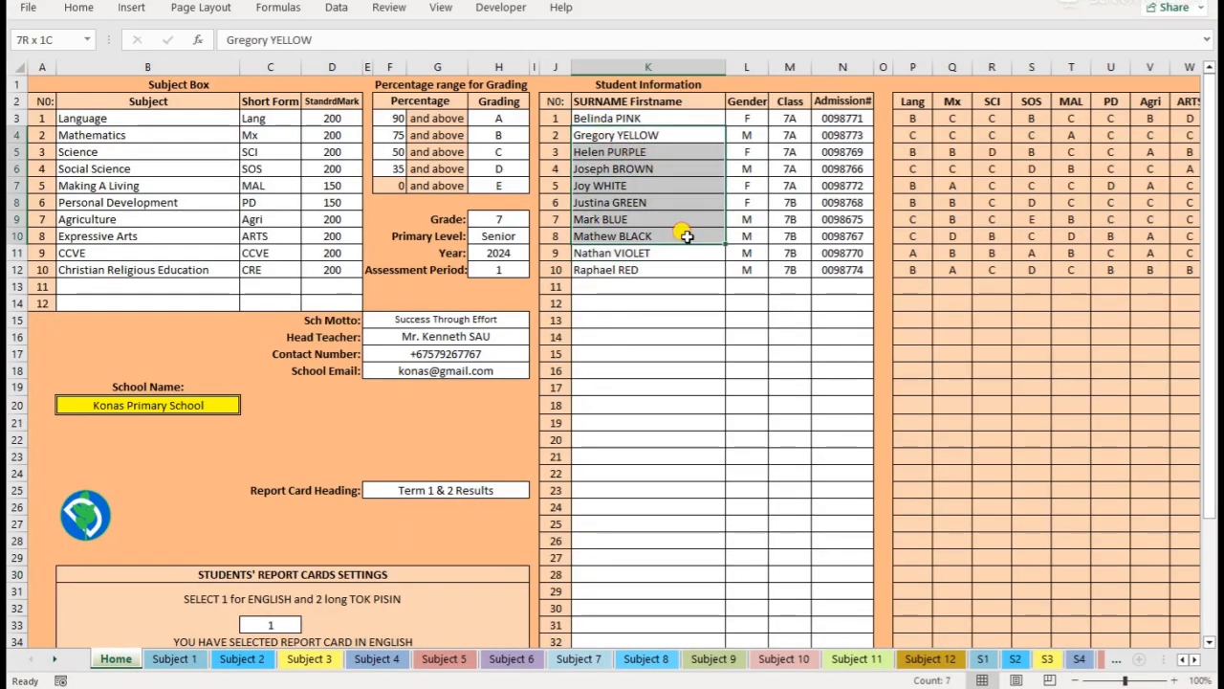
right_click(683, 236)
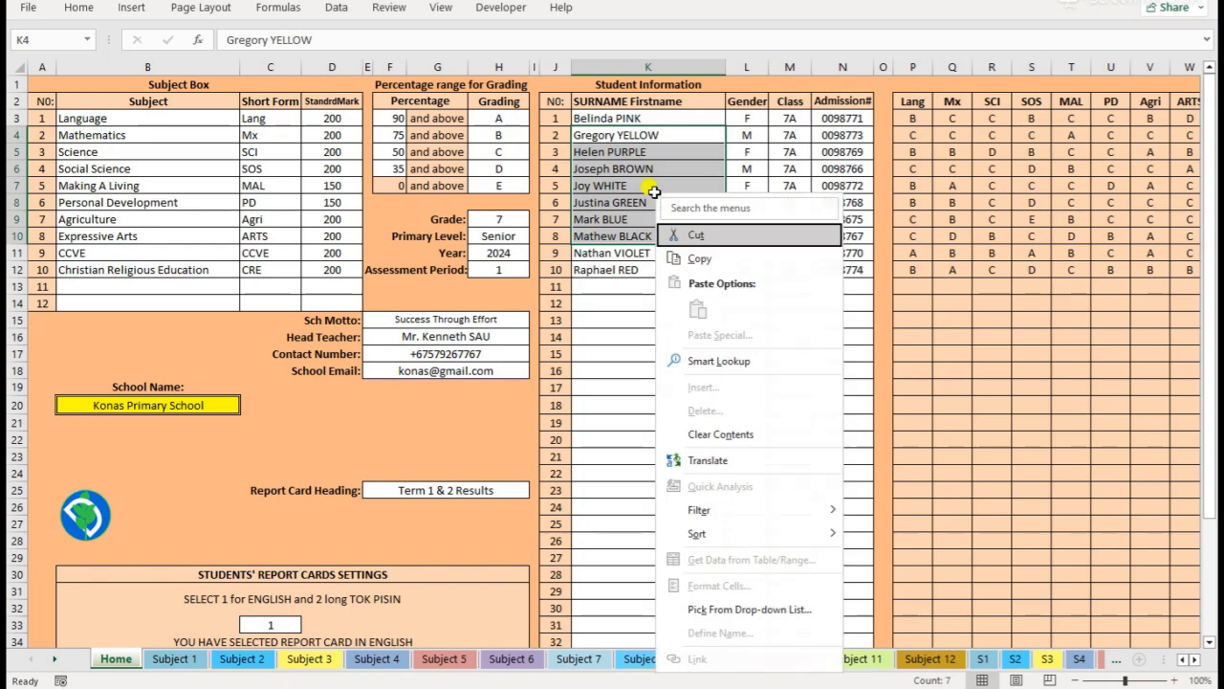
left_click(717, 434)
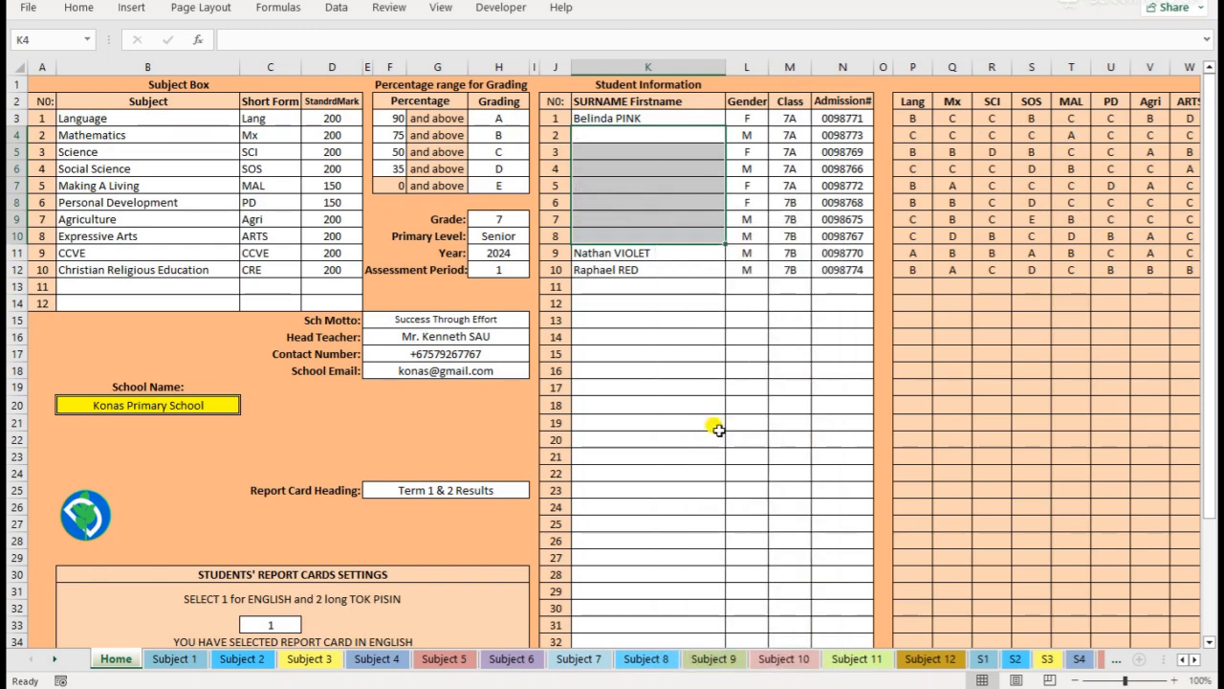
Update the batch report cards on sheet R105 for the shortened student list and review pages 1 to 4.
left_click(55, 660)
left_click(54, 660)
left_click(54, 660)
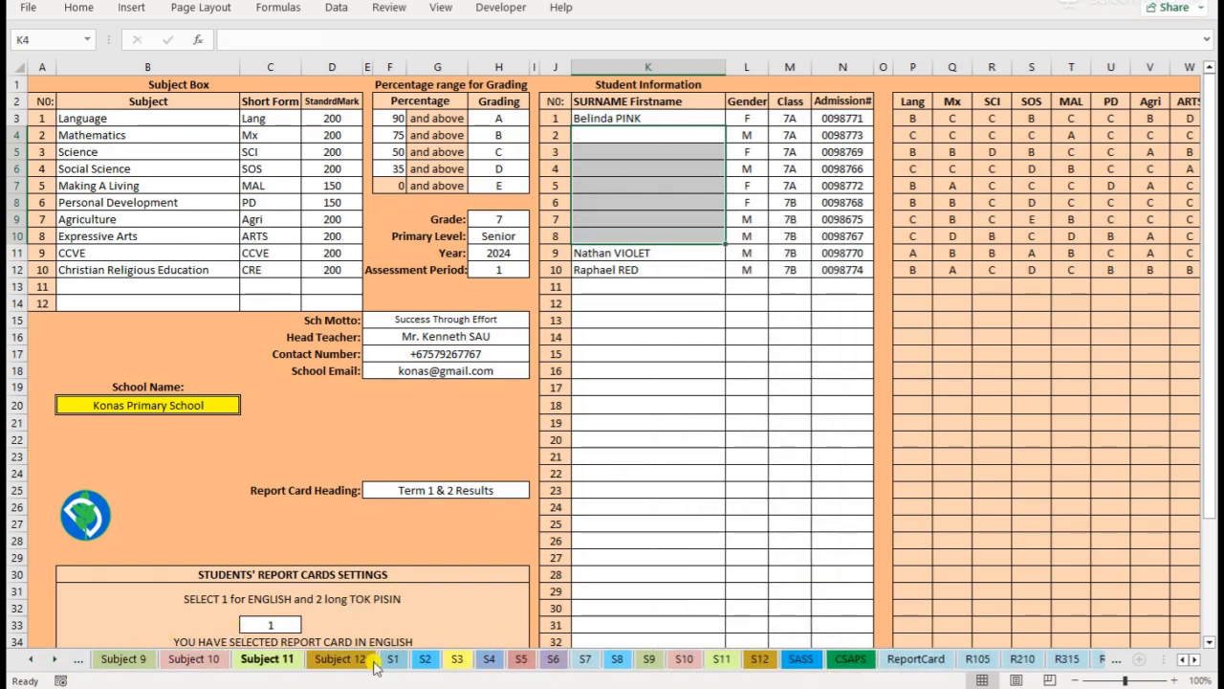
left_click(993, 660)
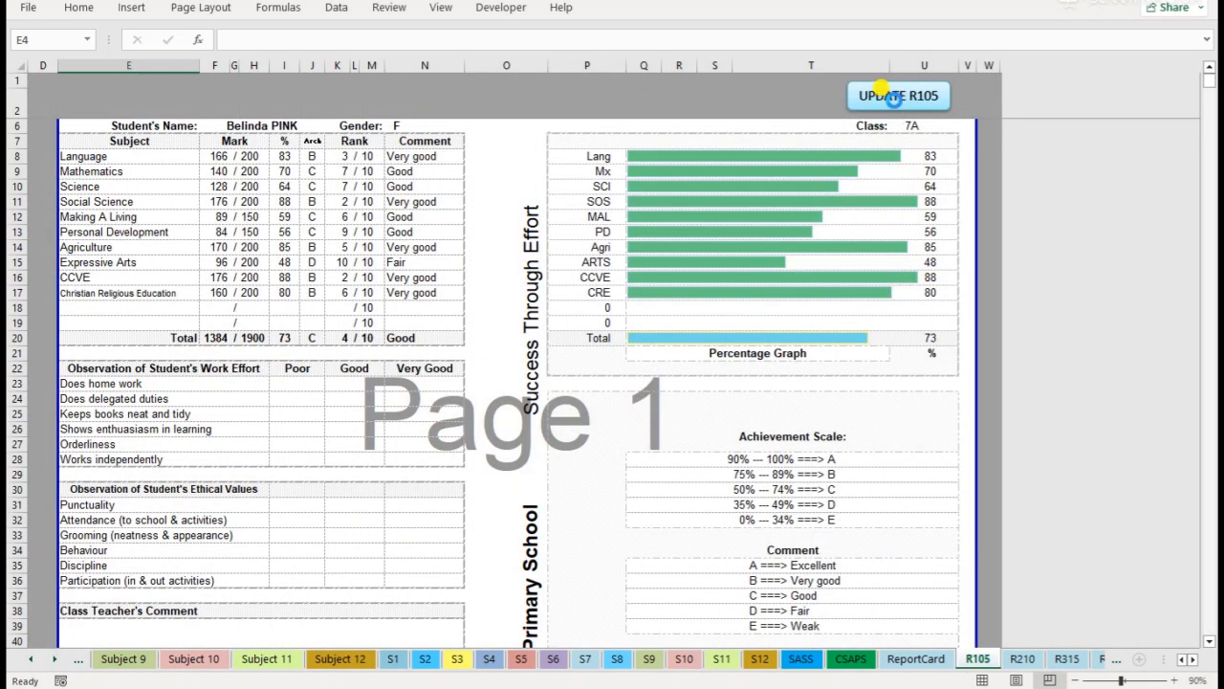
left_click(894, 96)
left_click(712, 390)
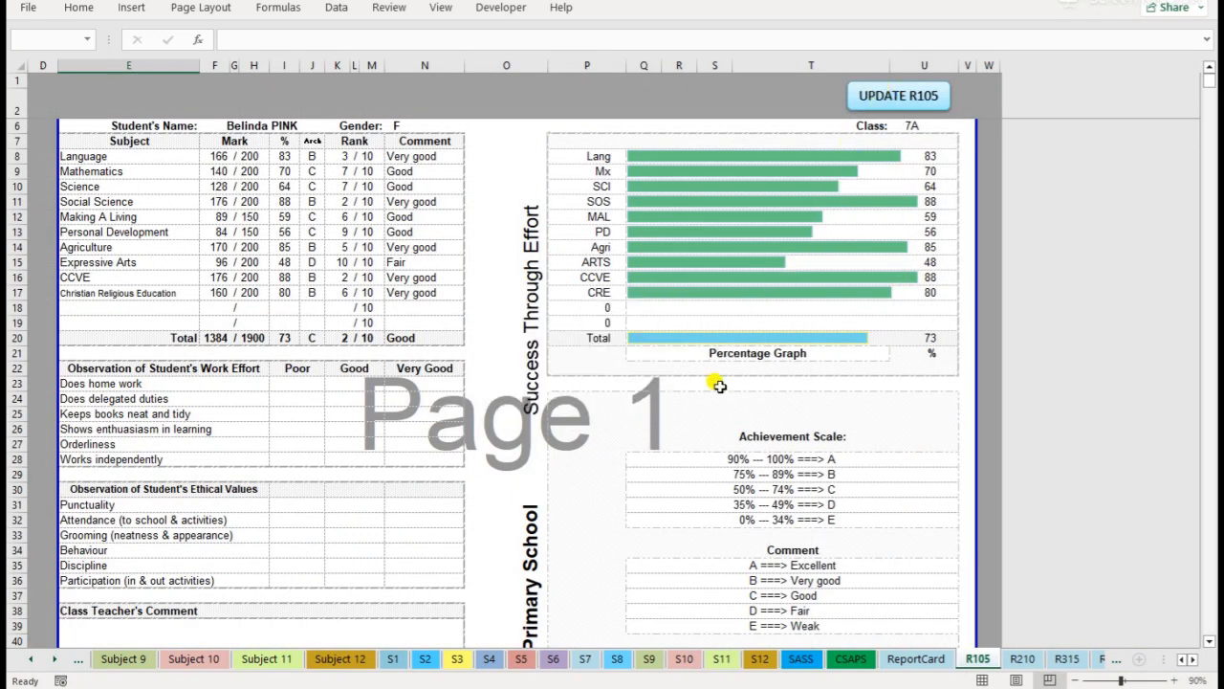
scroll(719, 385, "down", 17)
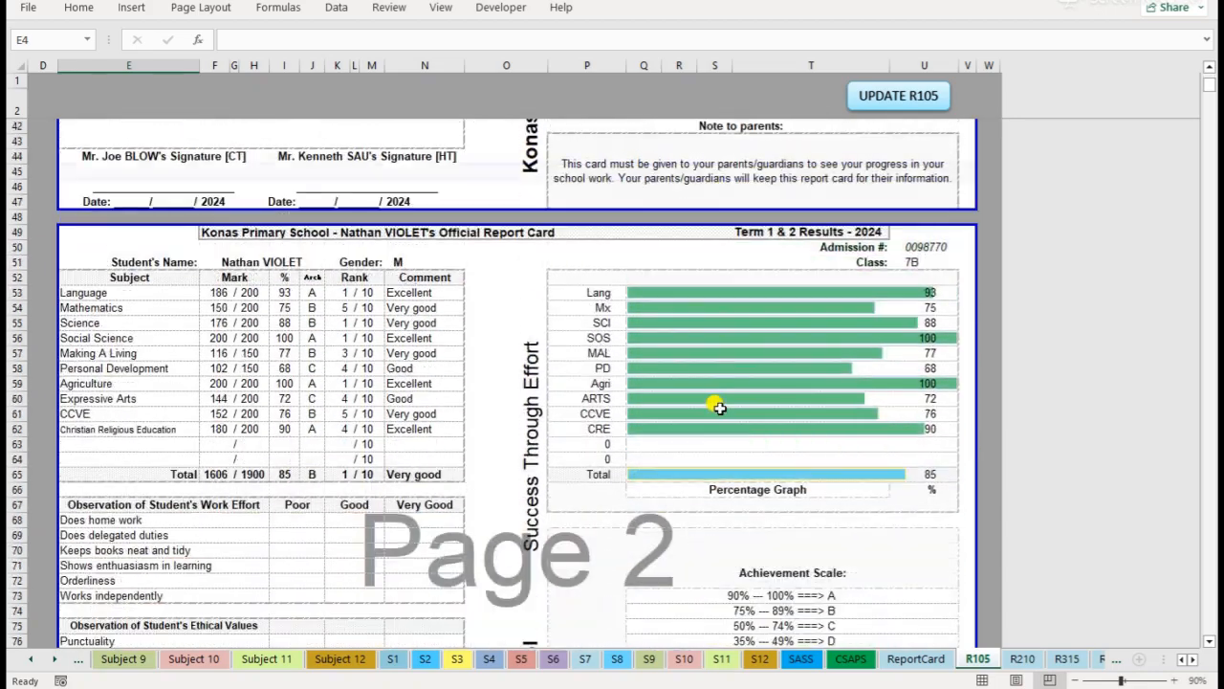
scroll(720, 414, "down", 20)
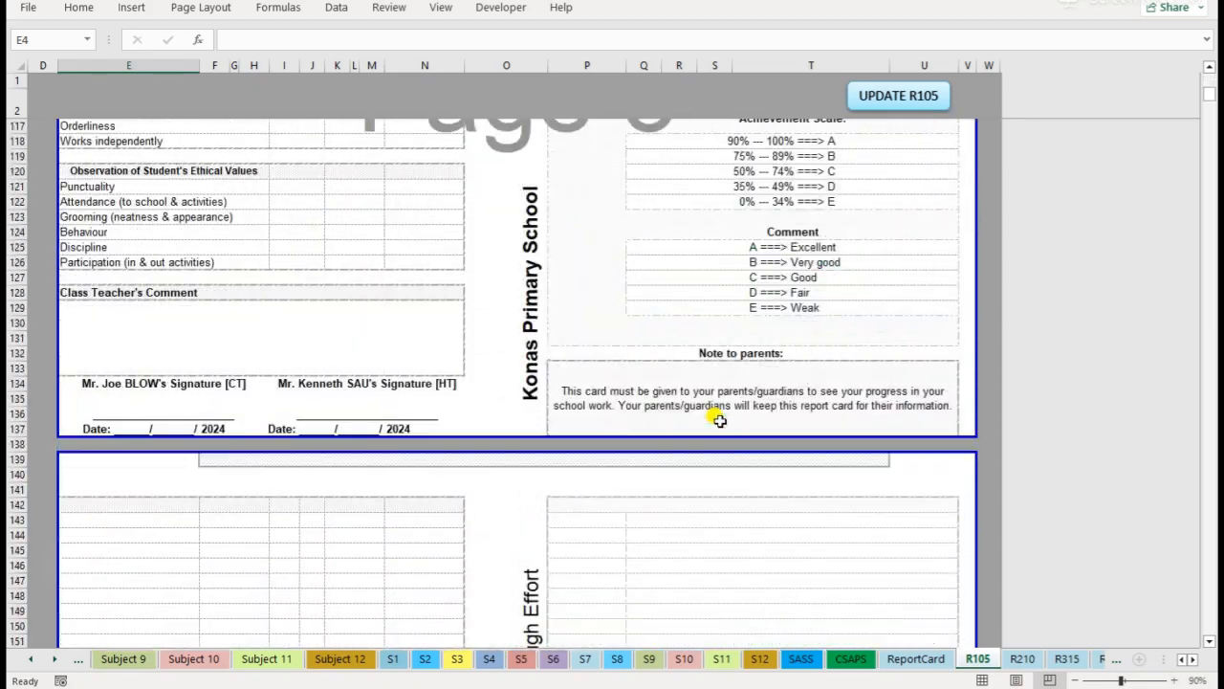
scroll(719, 421, "down", 4)
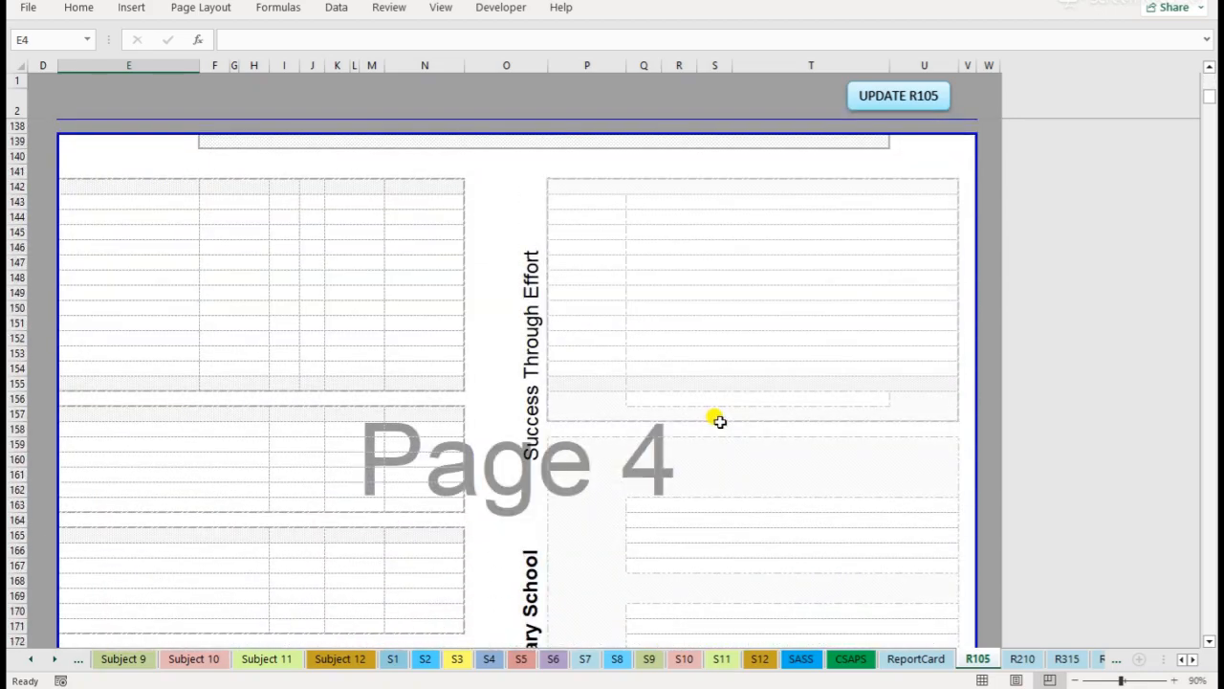
scroll(720, 421, "up", 17)
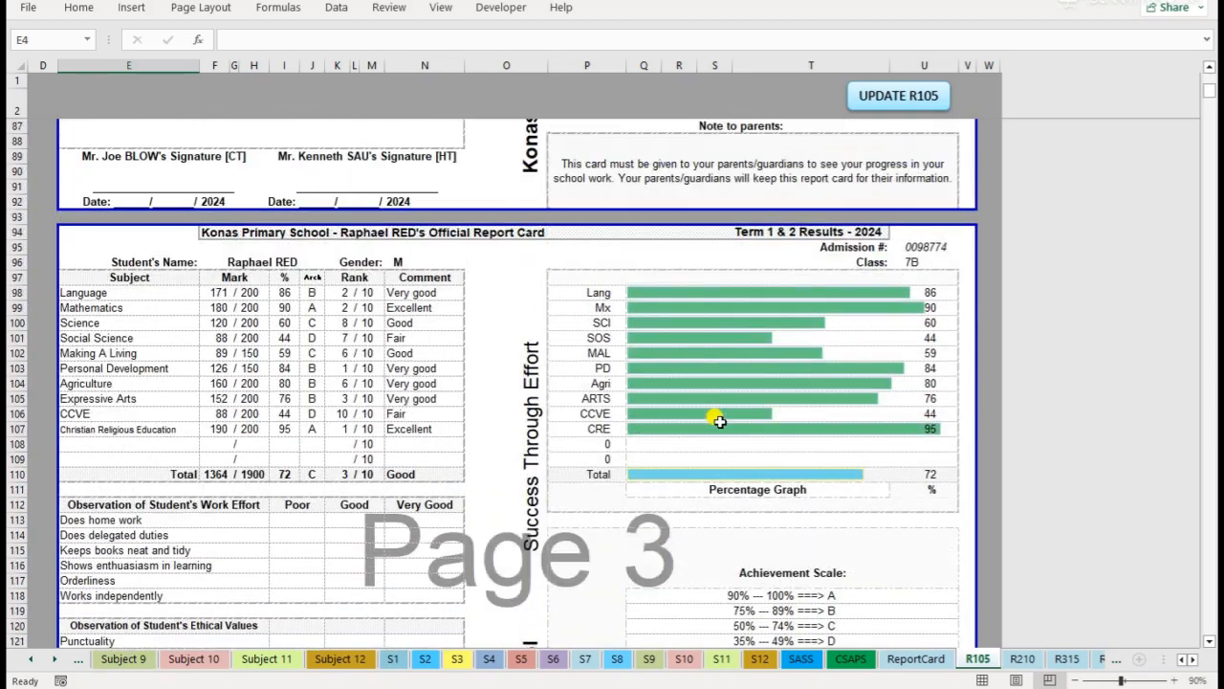
scroll(719, 421, "up", 15)
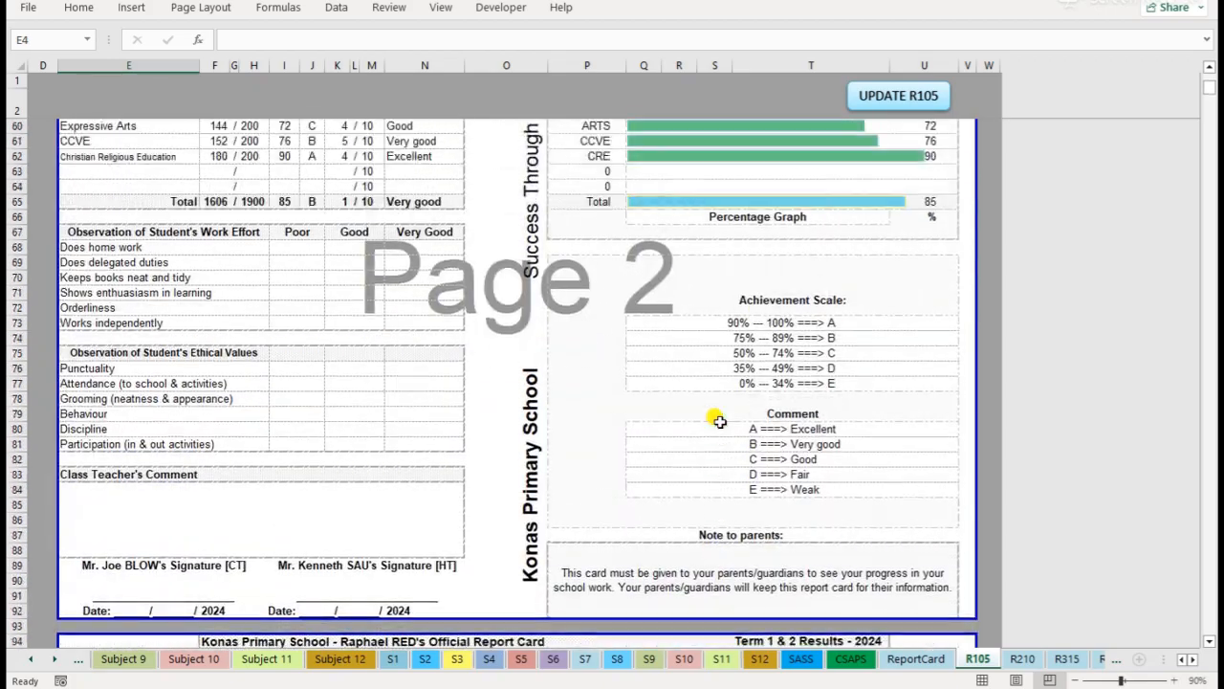
scroll(719, 421, "up", 15)
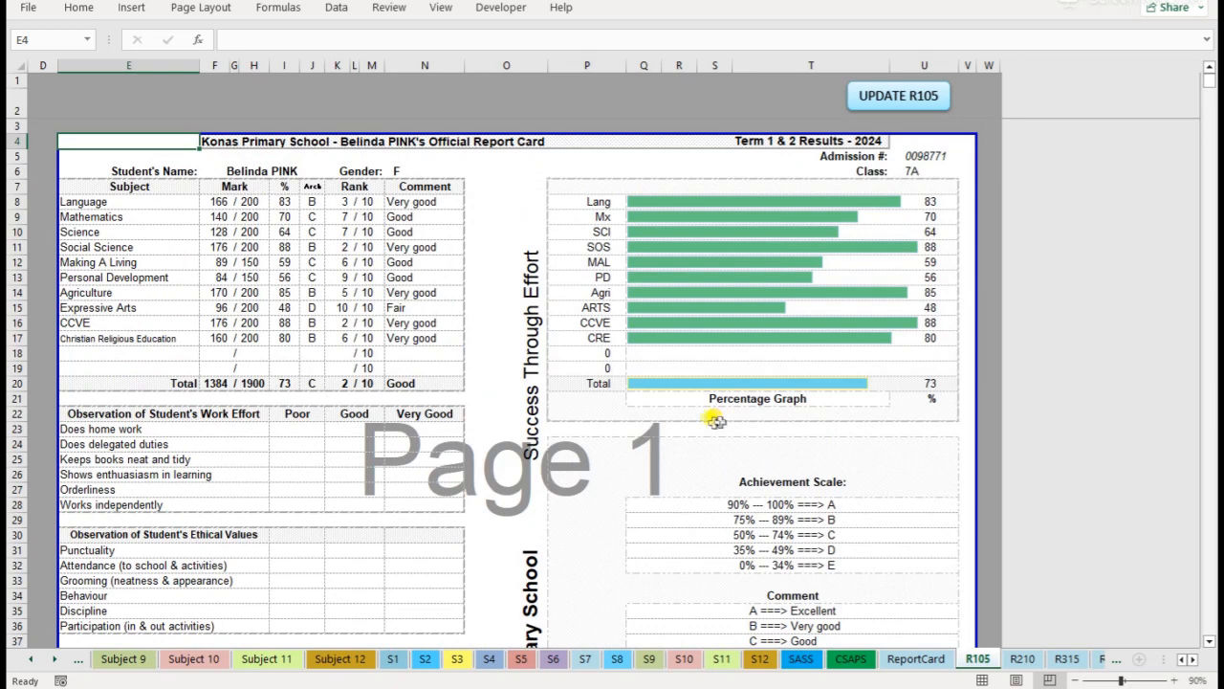
Clear the marks, percentages, grades and ranks from Language to Expressive Arts on the page 1 report card.
left_click_drag(220, 198, 377, 306)
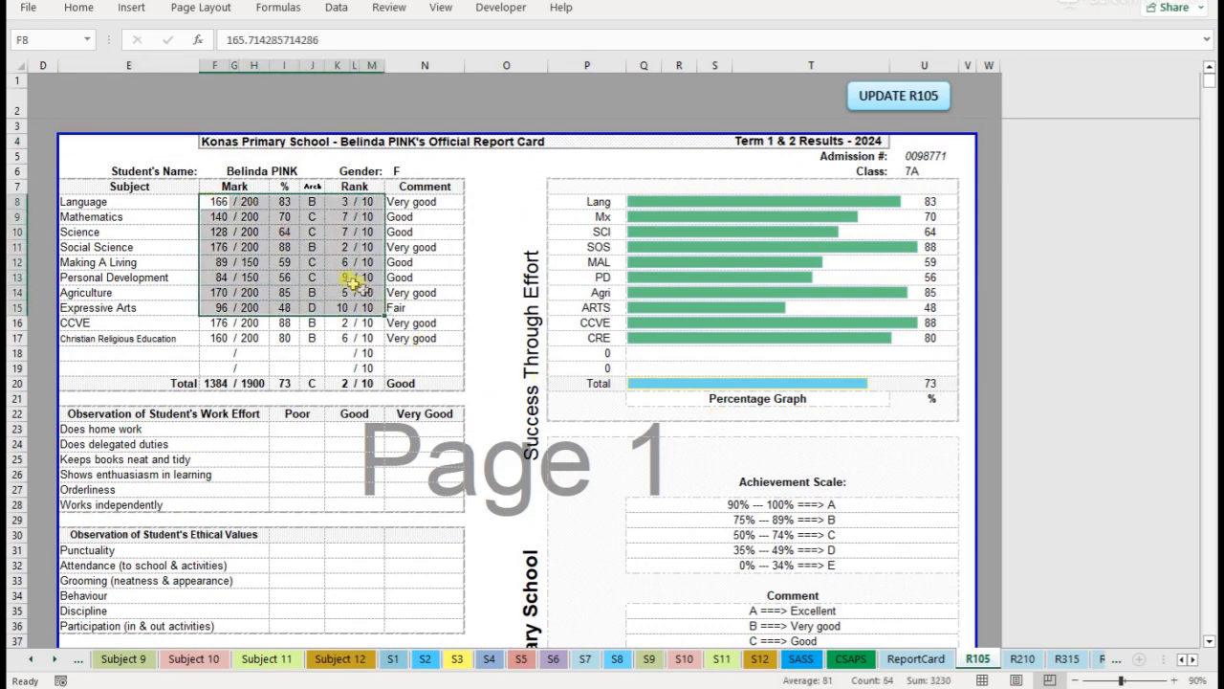
right_click(352, 285)
left_click(421, 502)
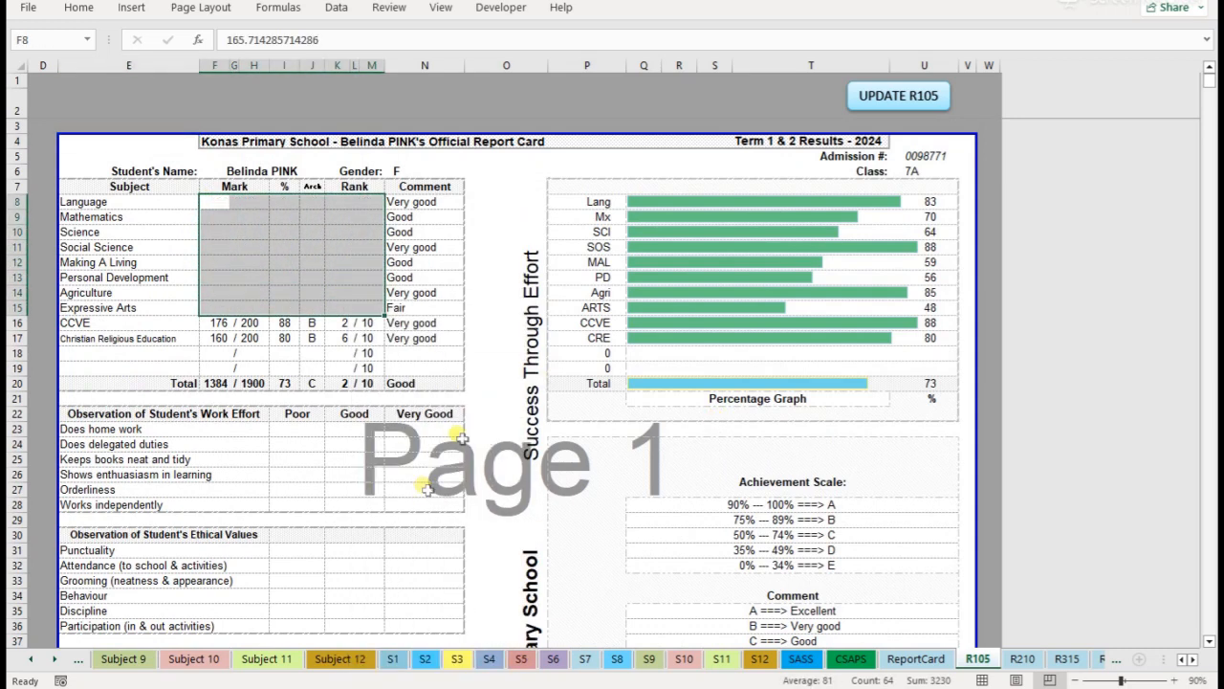
Regenerate all R105 report cards to refill the cleared cells and check the first three pages.
left_click(913, 96)
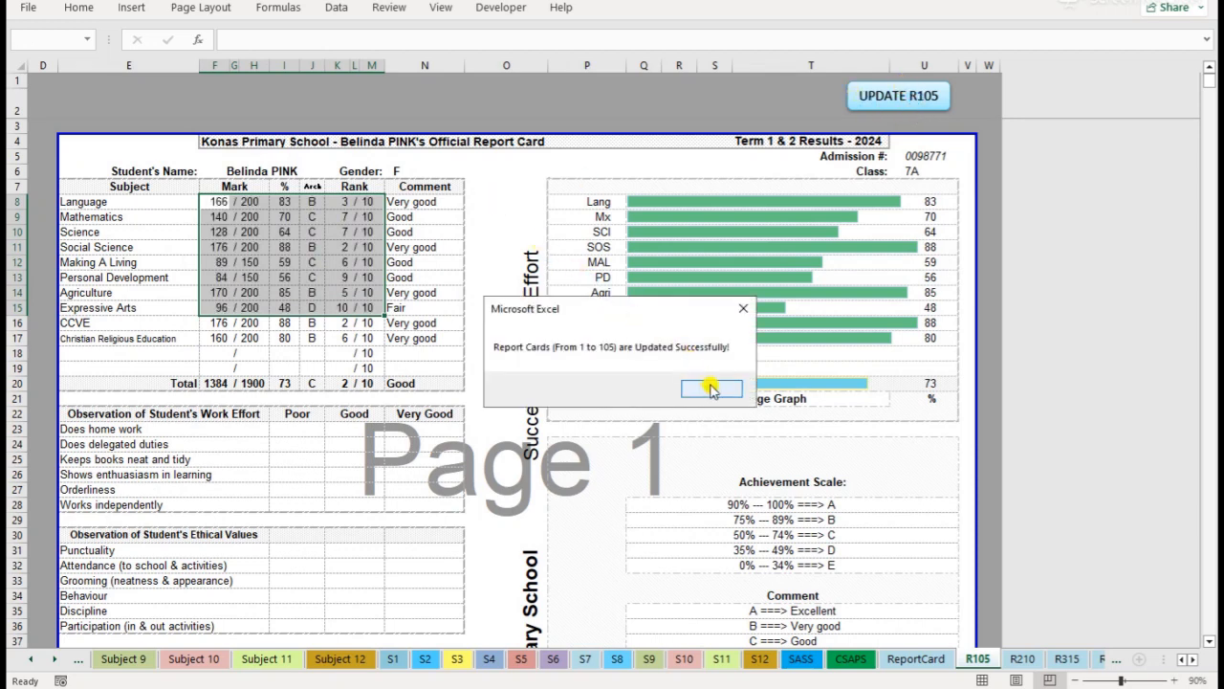
left_click(712, 388)
left_click(337, 351)
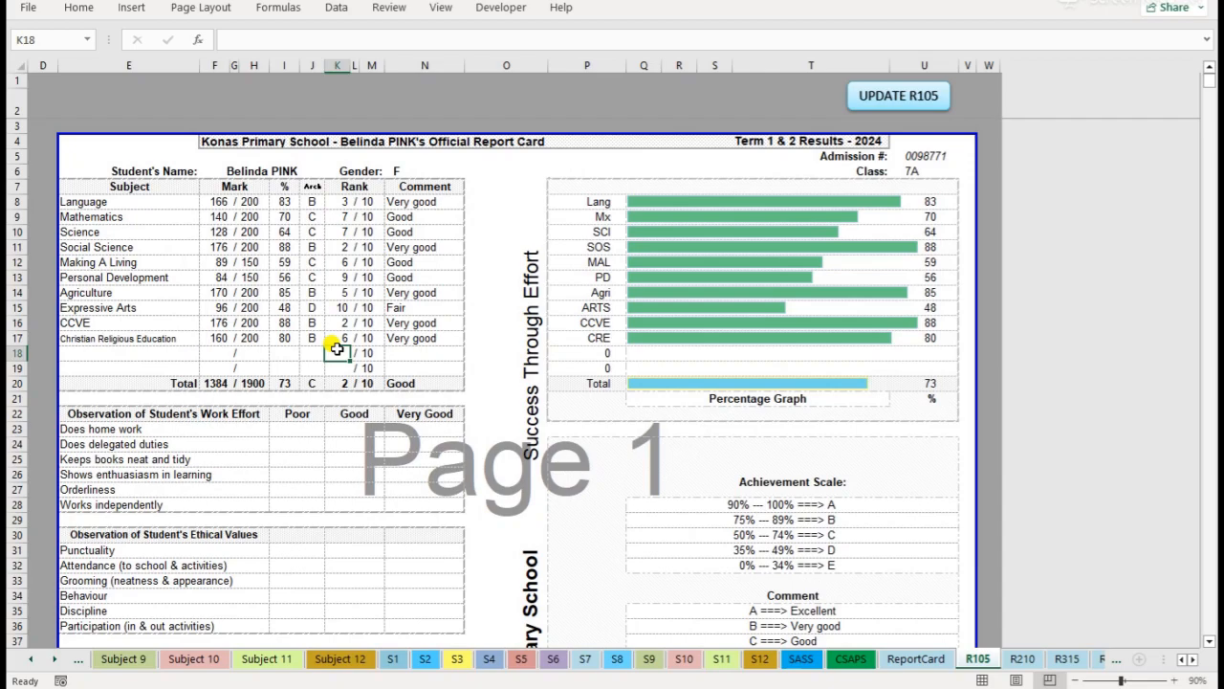
scroll(337, 351, "down", 17)
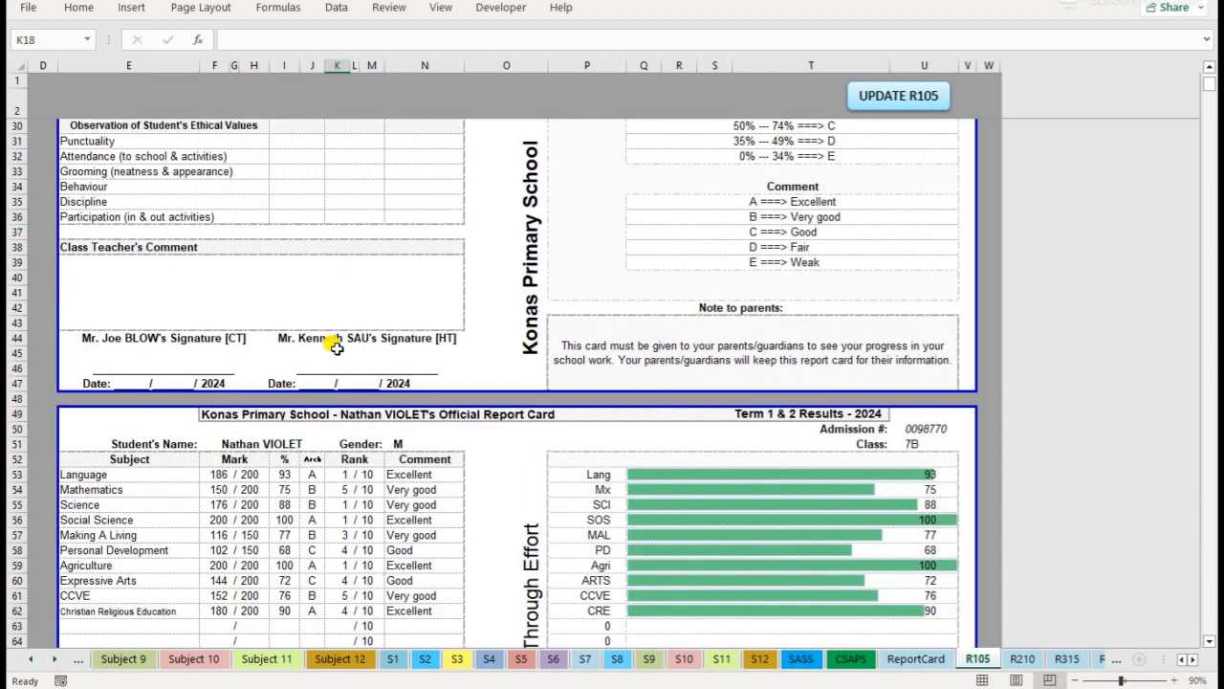
scroll(337, 353, "down", 17)
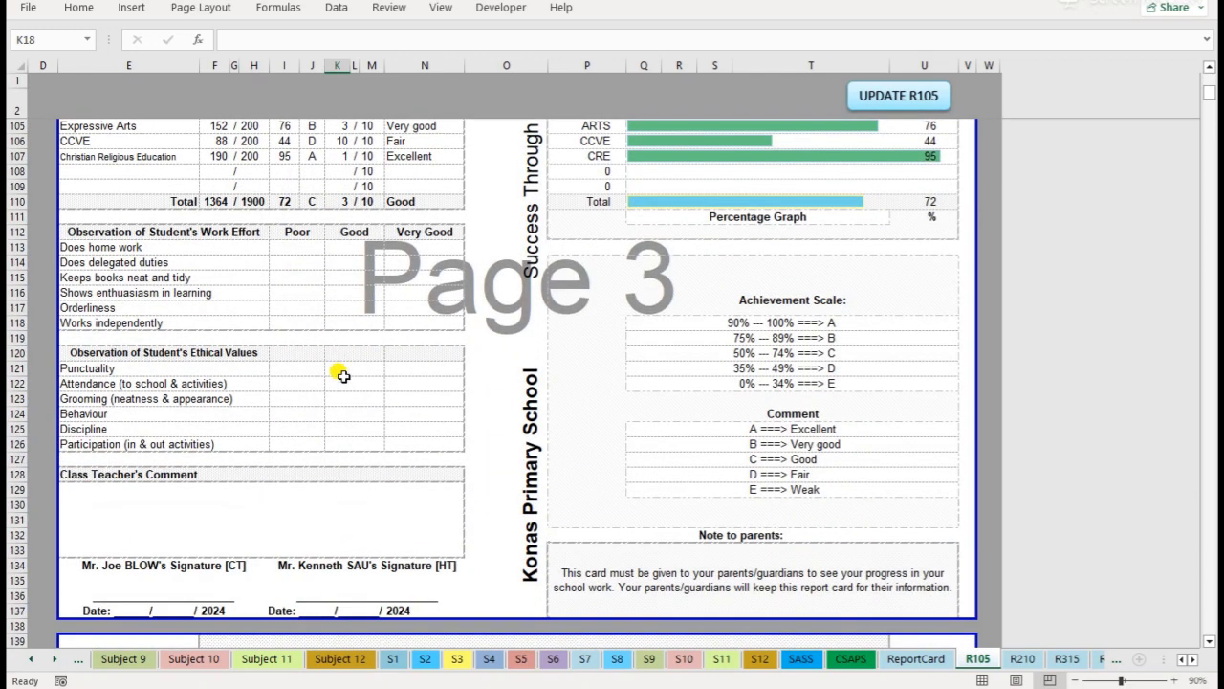
Open the SASS sheet.
left_click(802, 659)
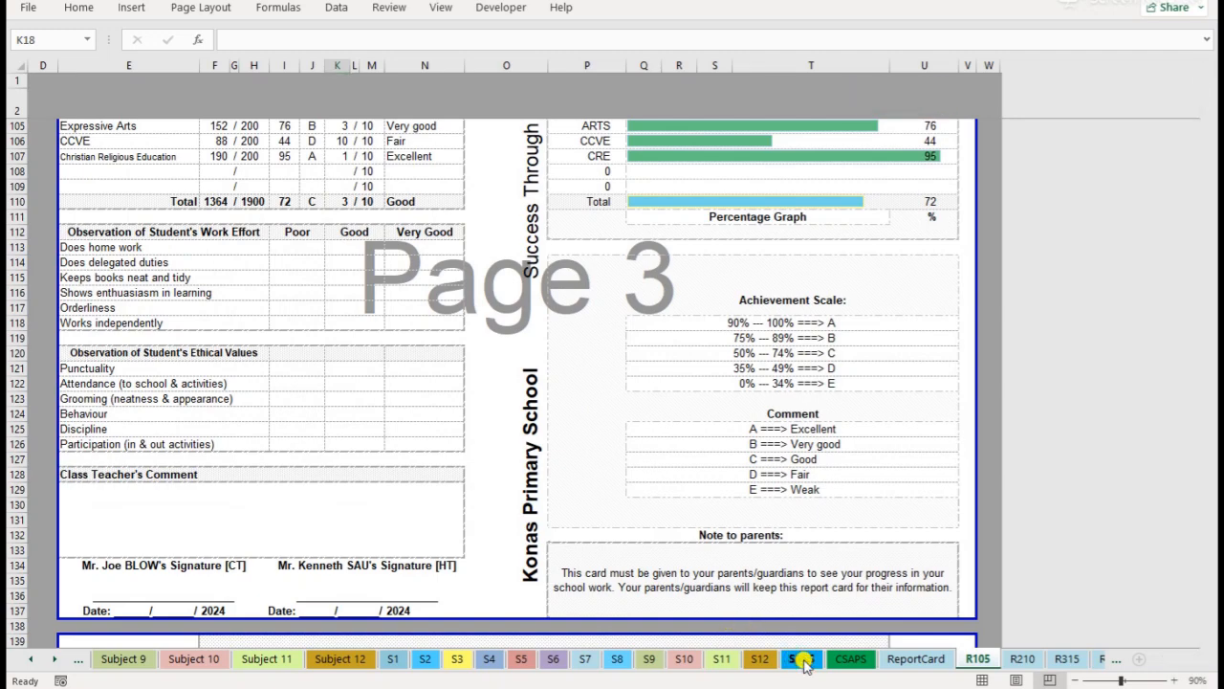